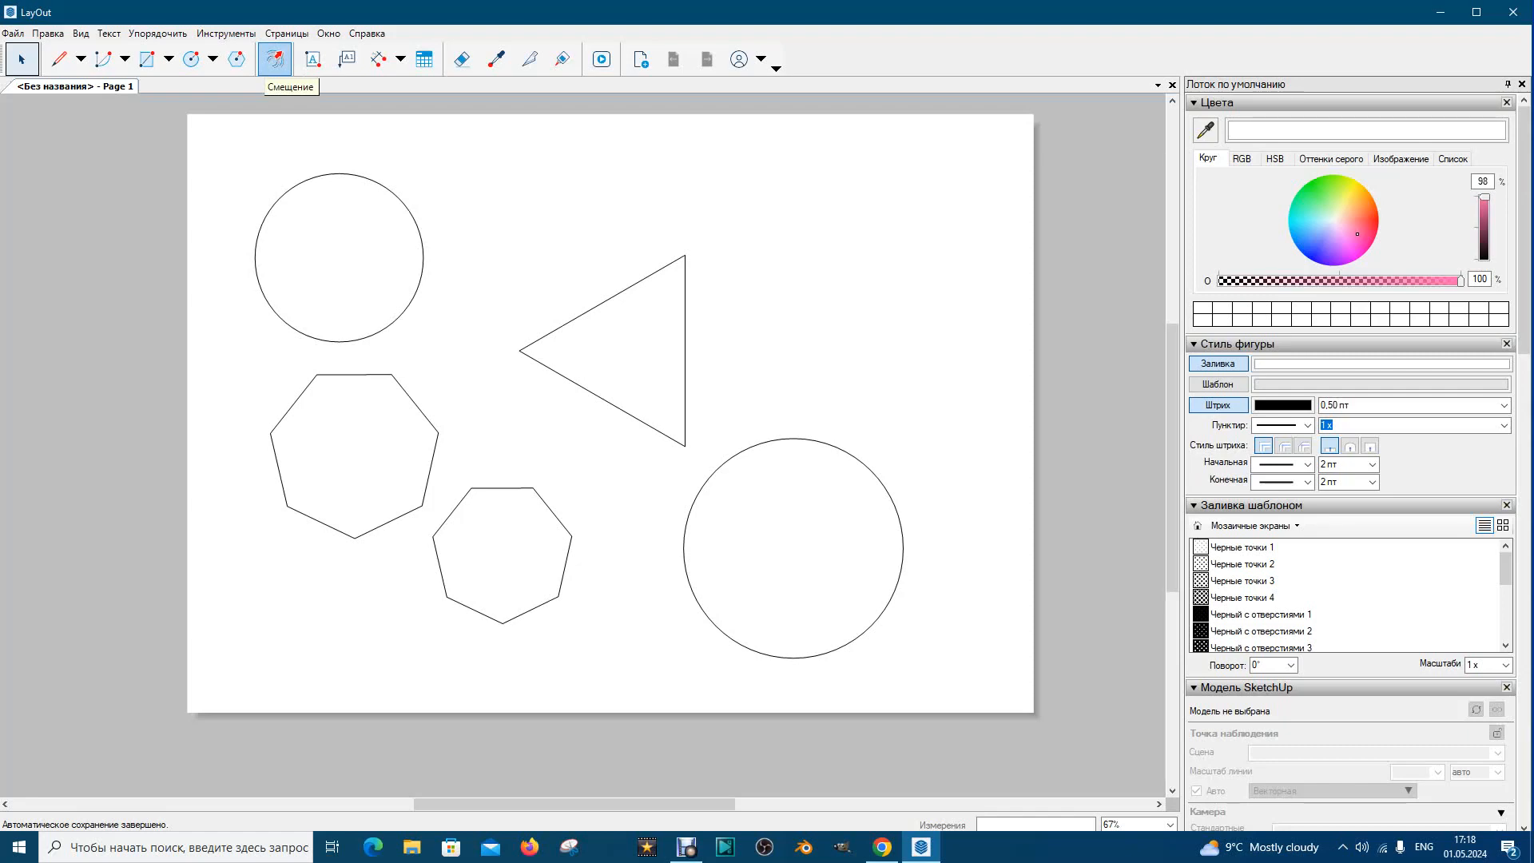
Offset the triangle's outline inward by about 10.5 mm
left_click(275, 59)
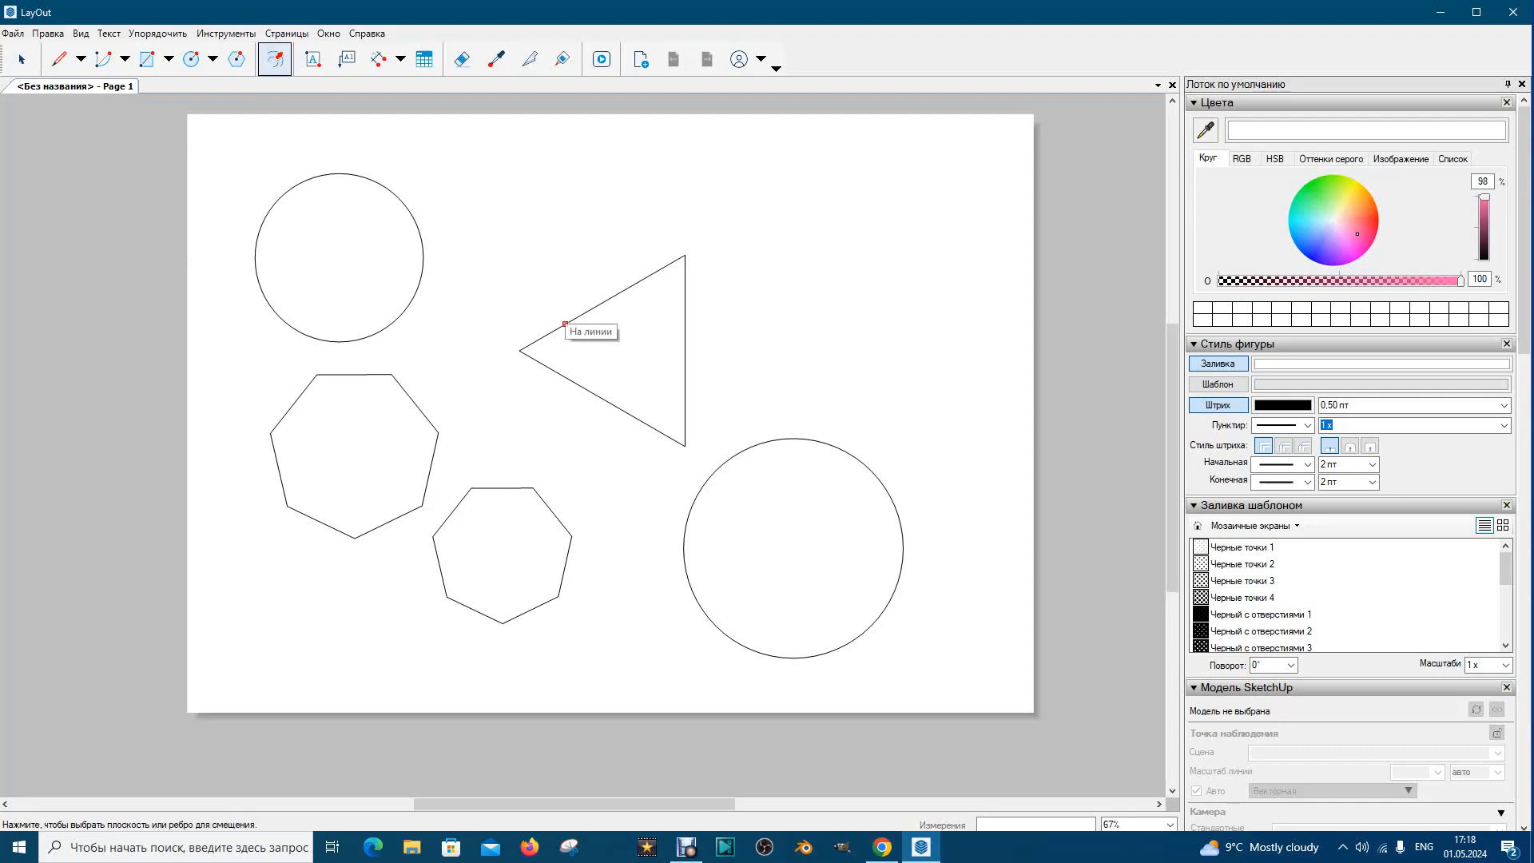
left_click(565, 324)
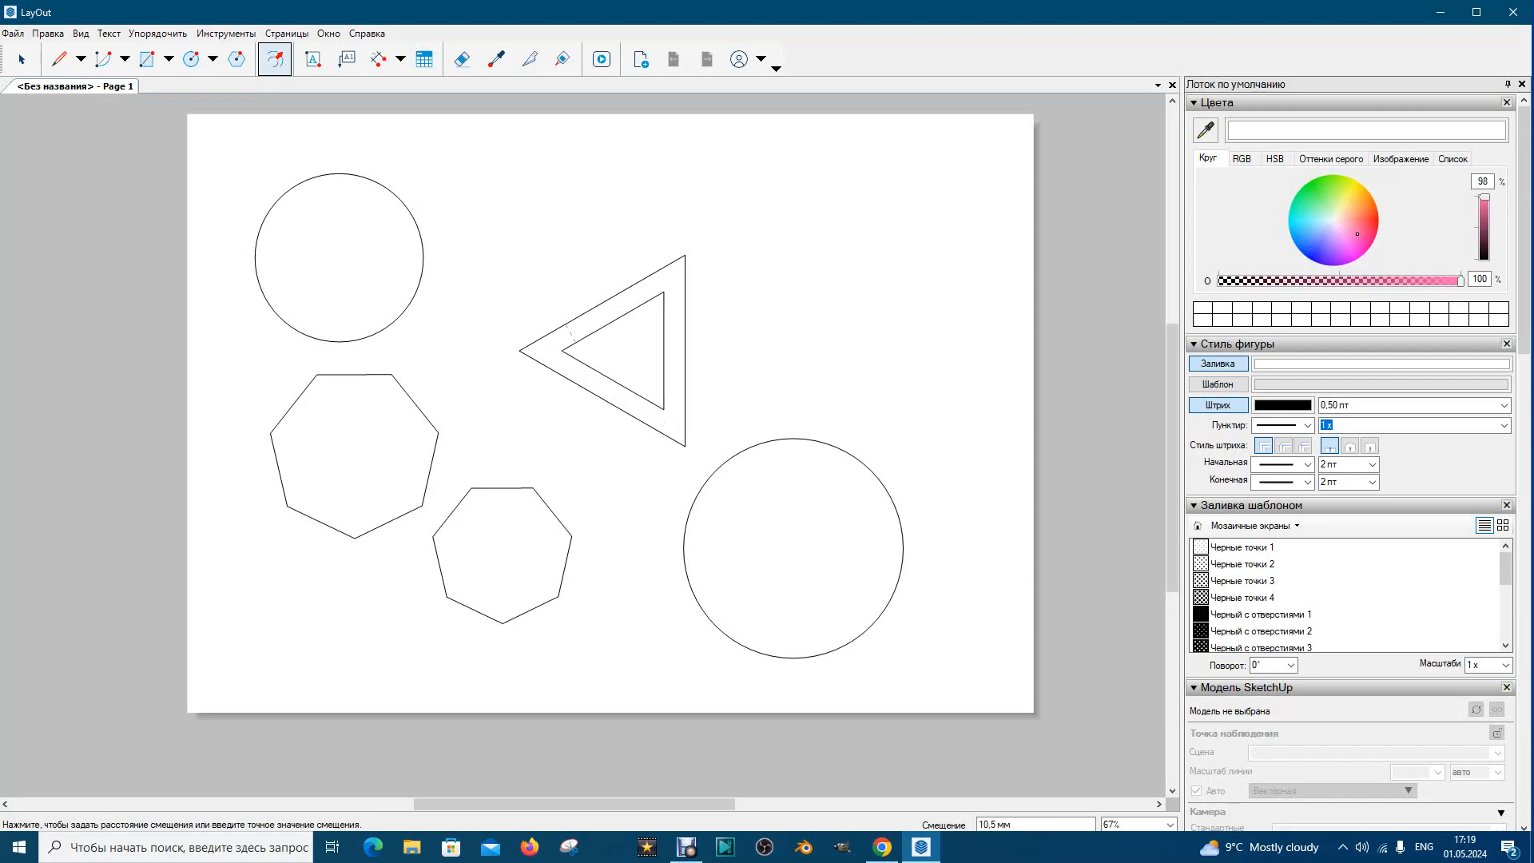
left_click(571, 333)
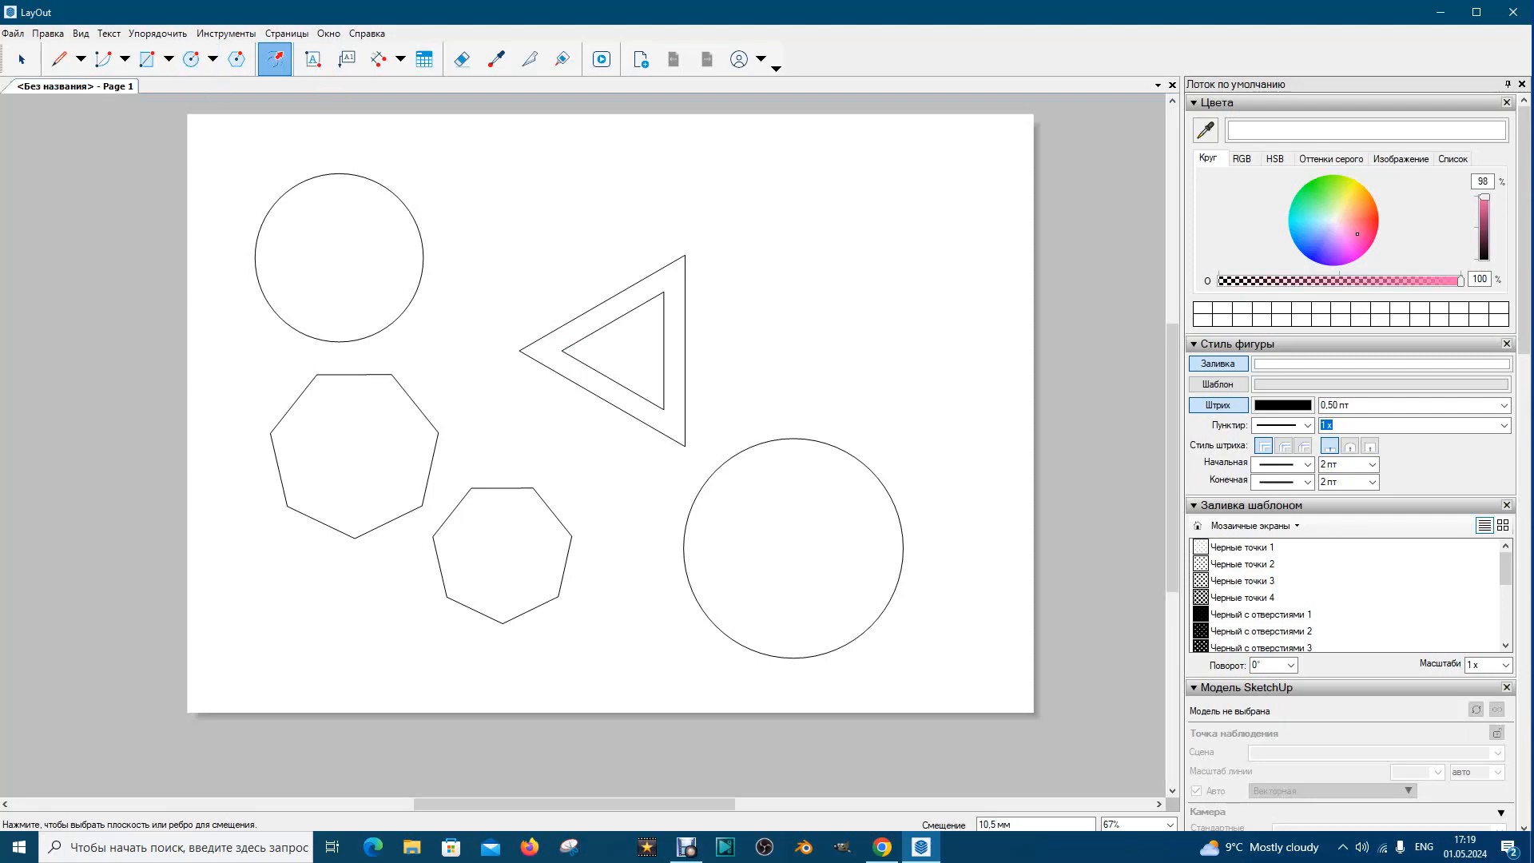
Offset the lower-right circle inward by 30 mm to create a smaller concentric circle
left_click(274, 59)
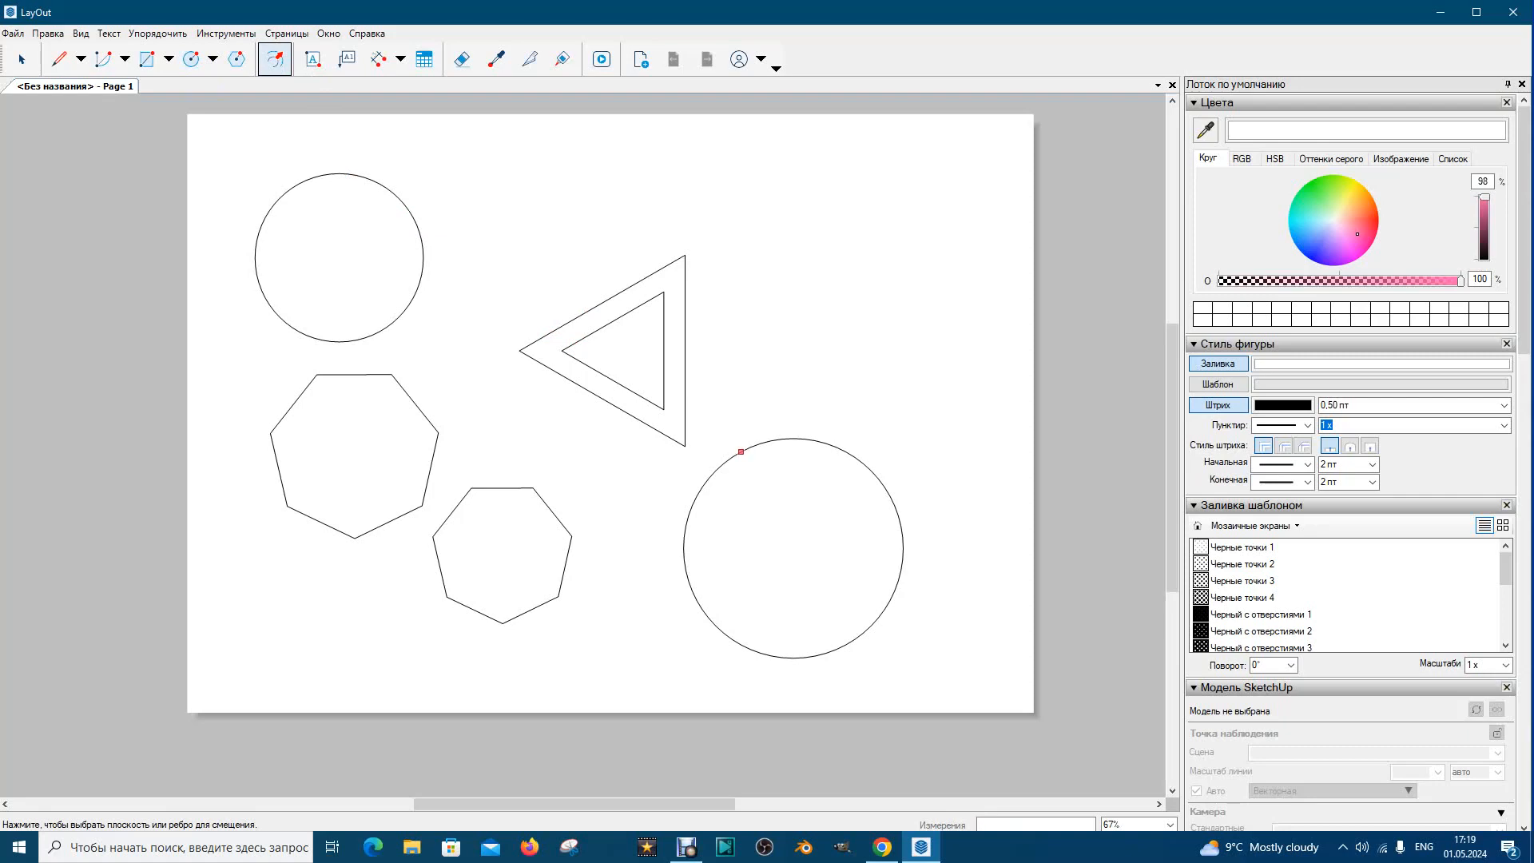
left_click(742, 451)
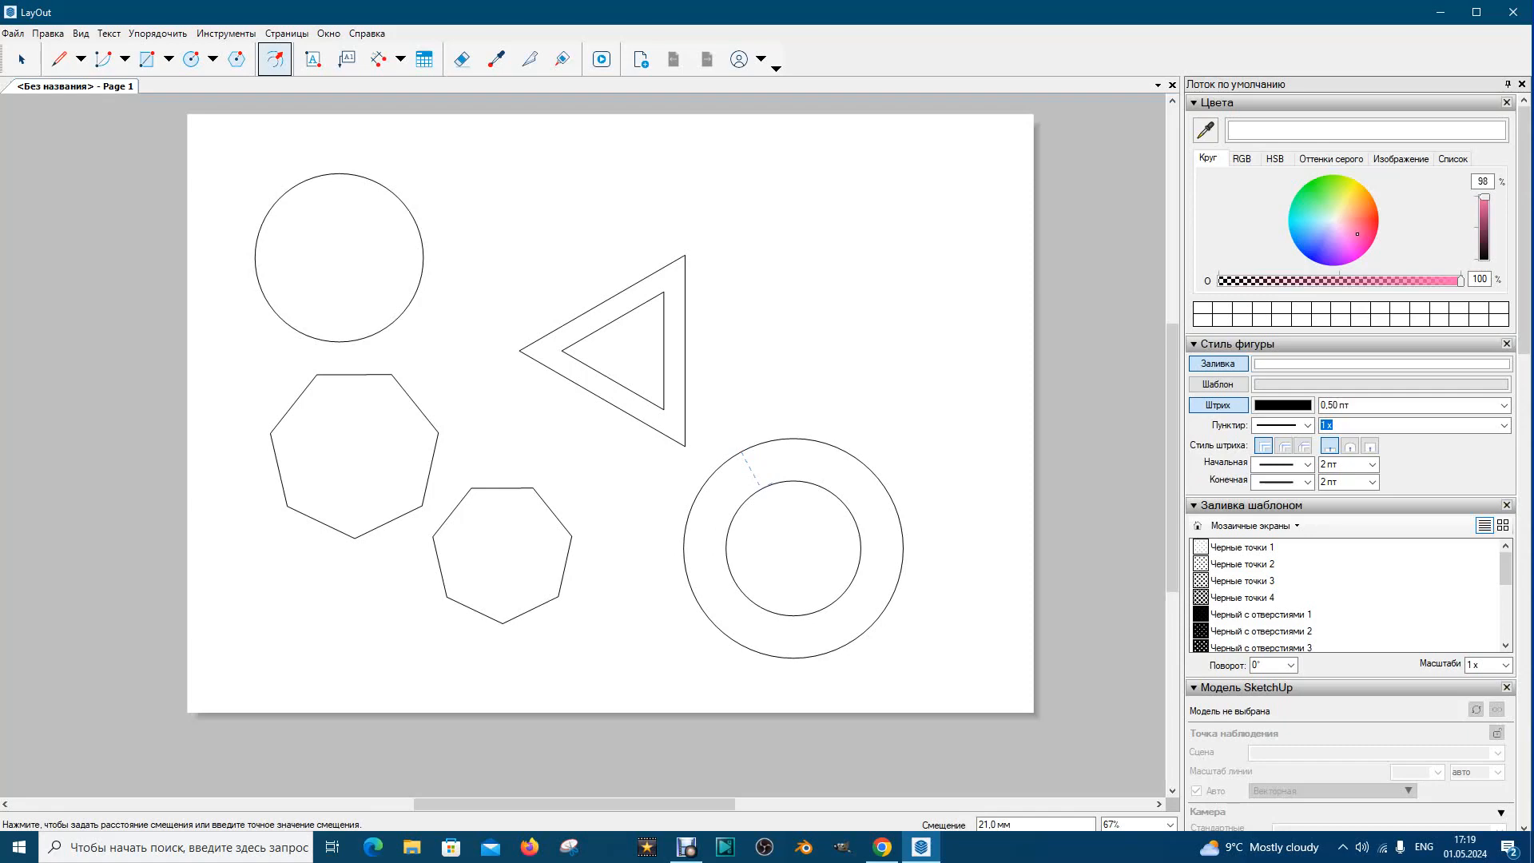
type("30")
key("Return")
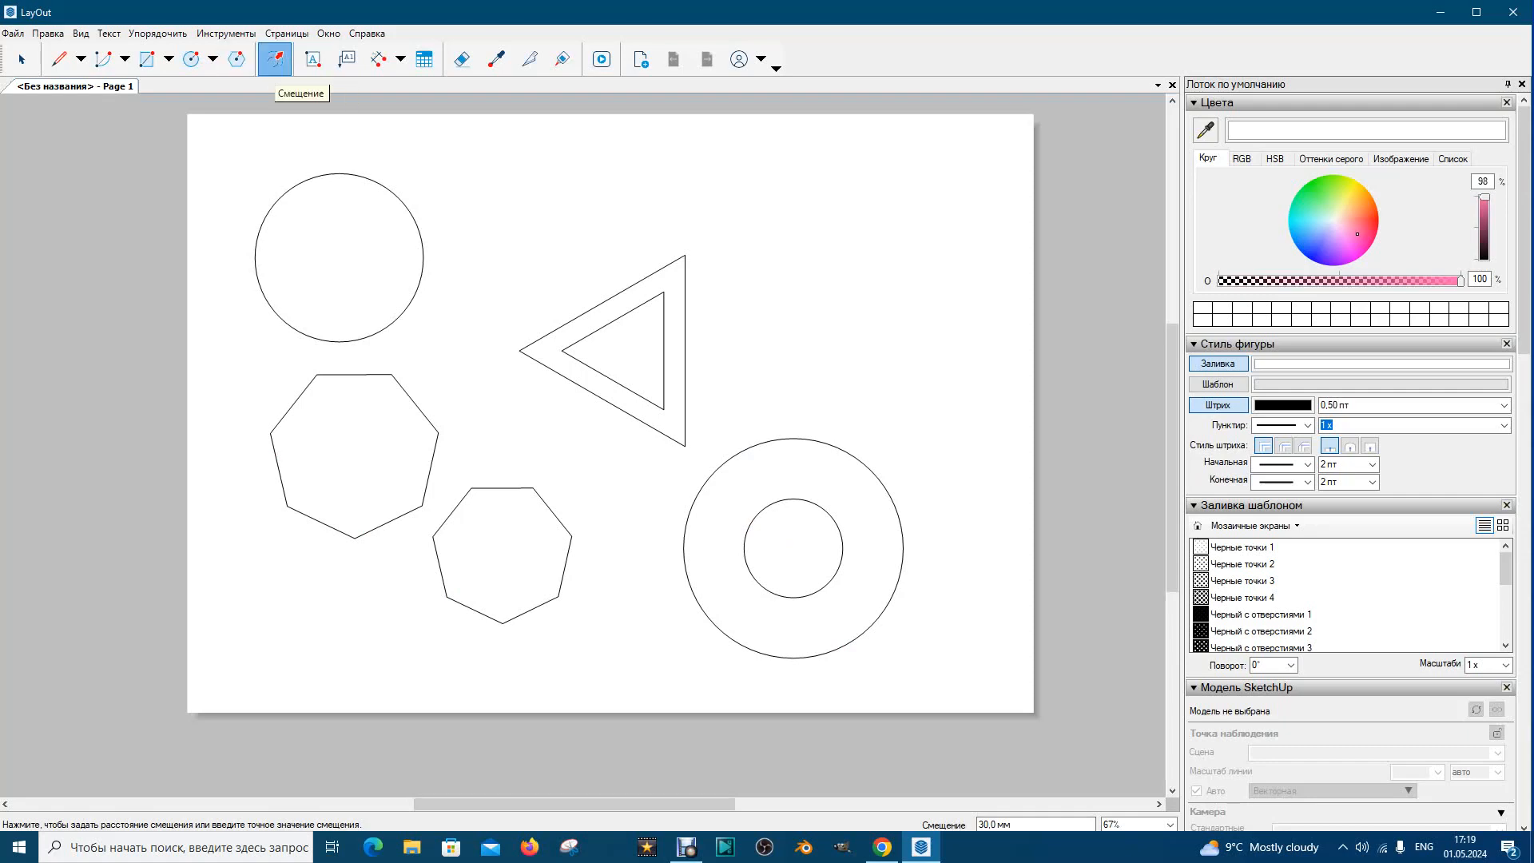
Offset the upper-left circle outward by 10 mm to create a larger concentric circle
left_click(275, 60)
left_click(294, 186)
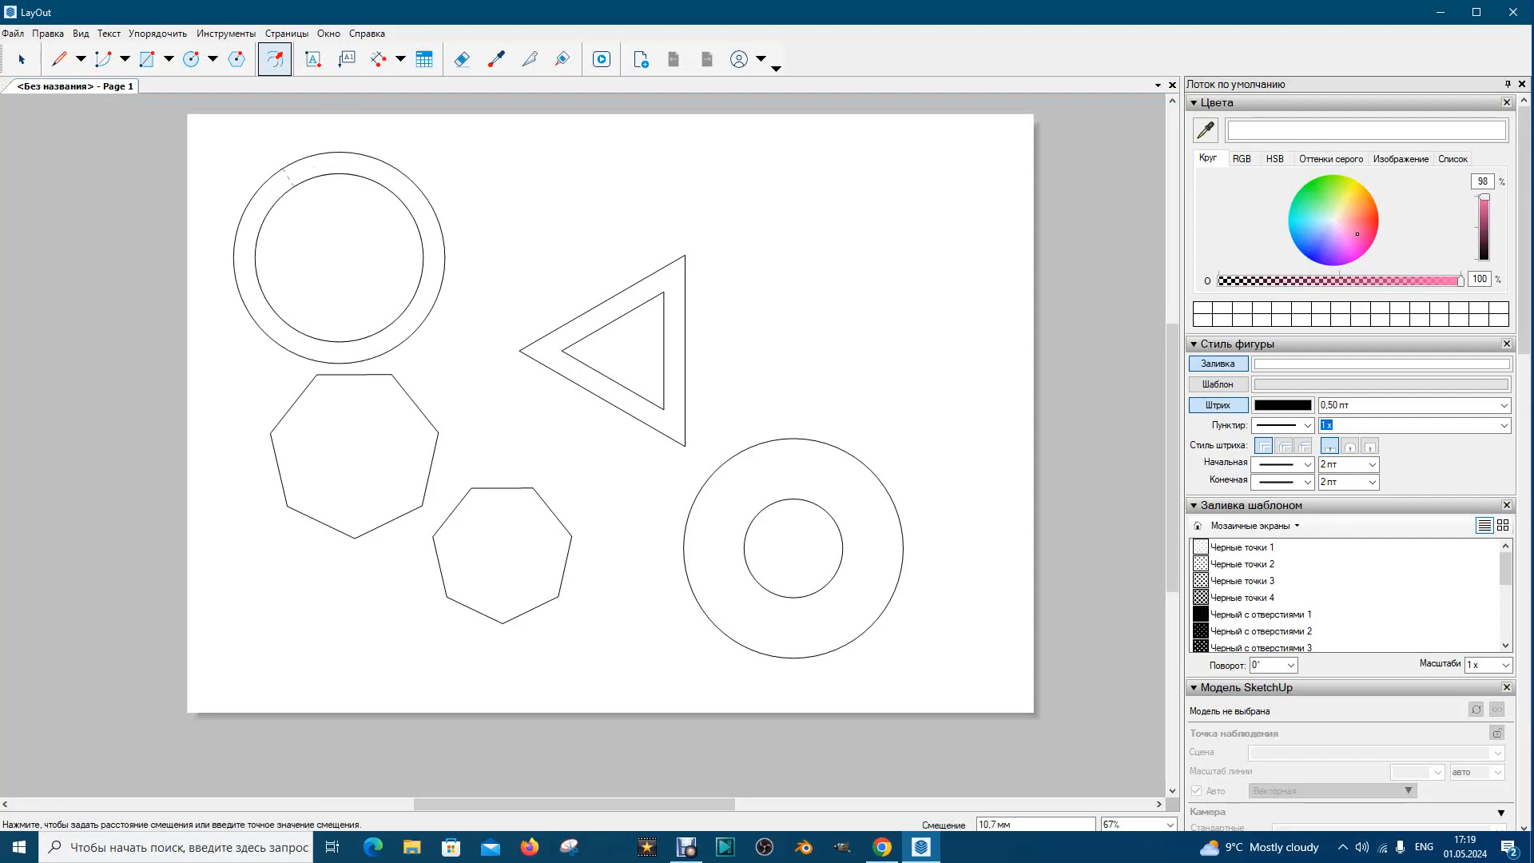
type("10")
key("Return")
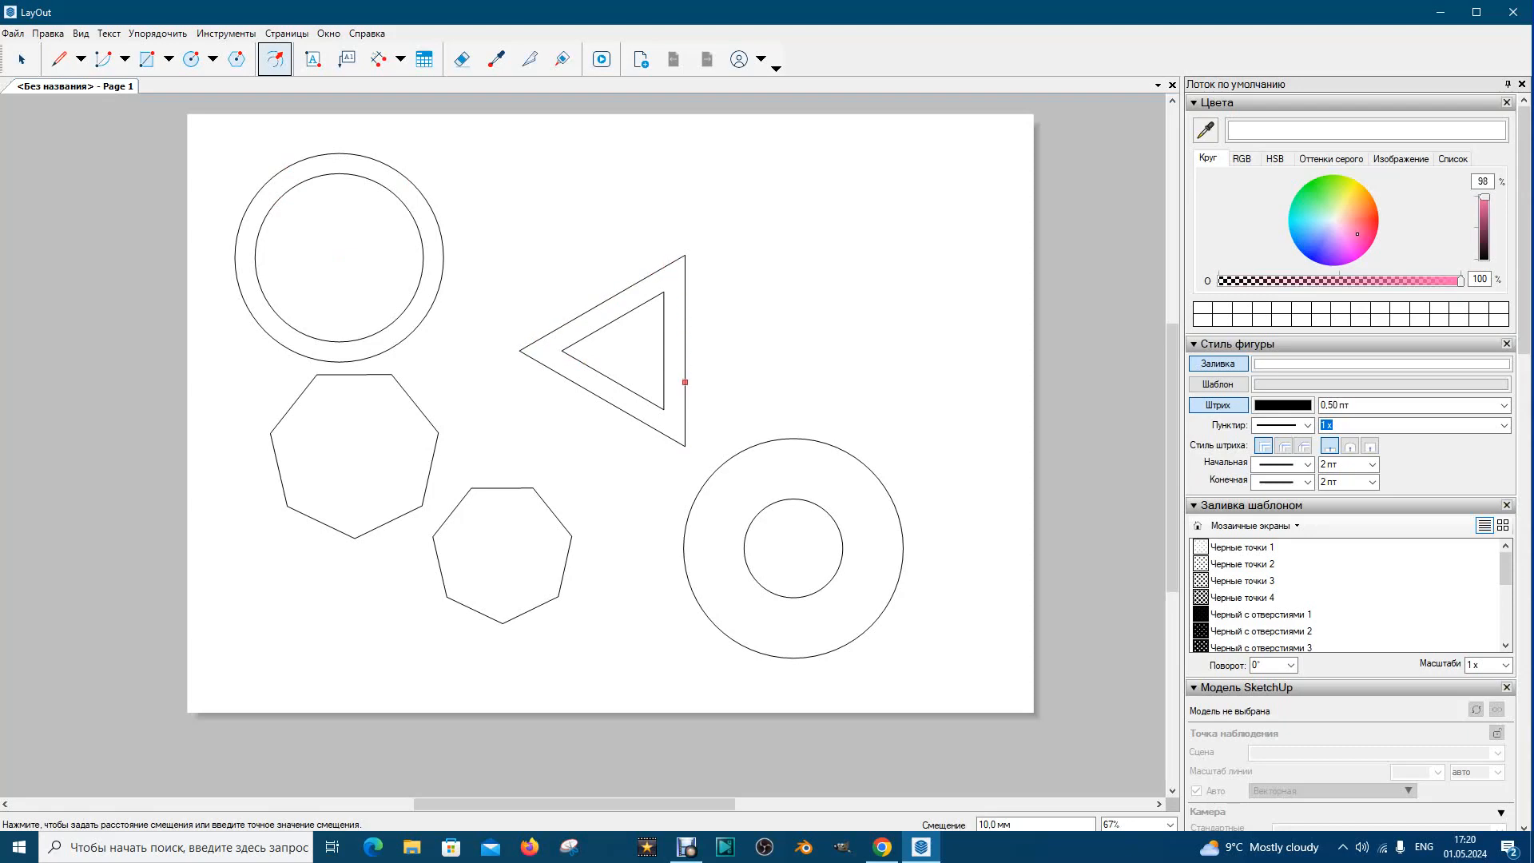
Give the outer triangle a long-and-short dashed line pattern and a 2 pt stroke width
left_click(21, 59)
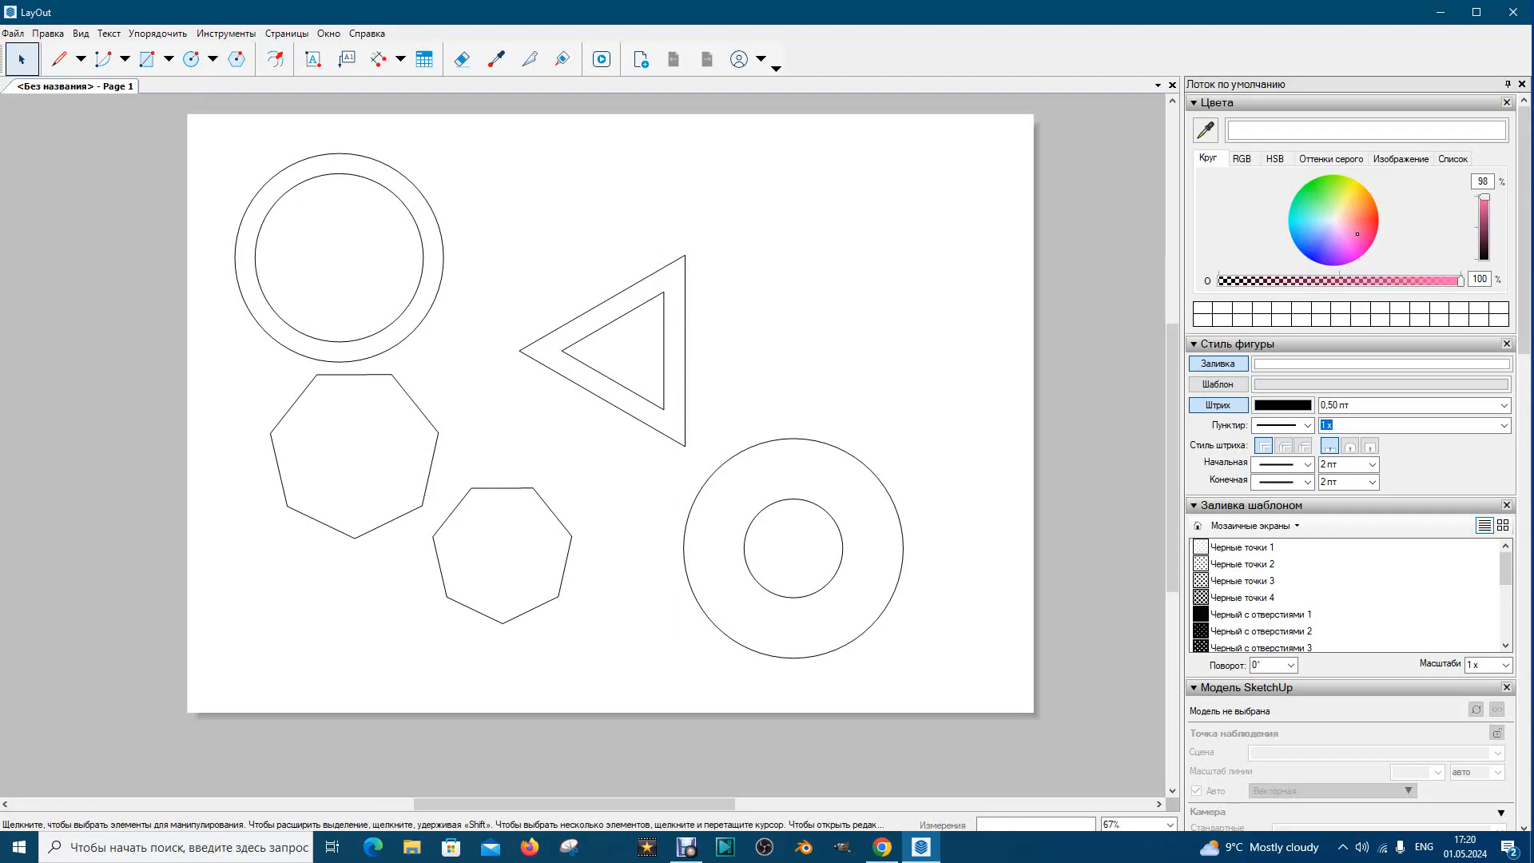
left_click(685, 403)
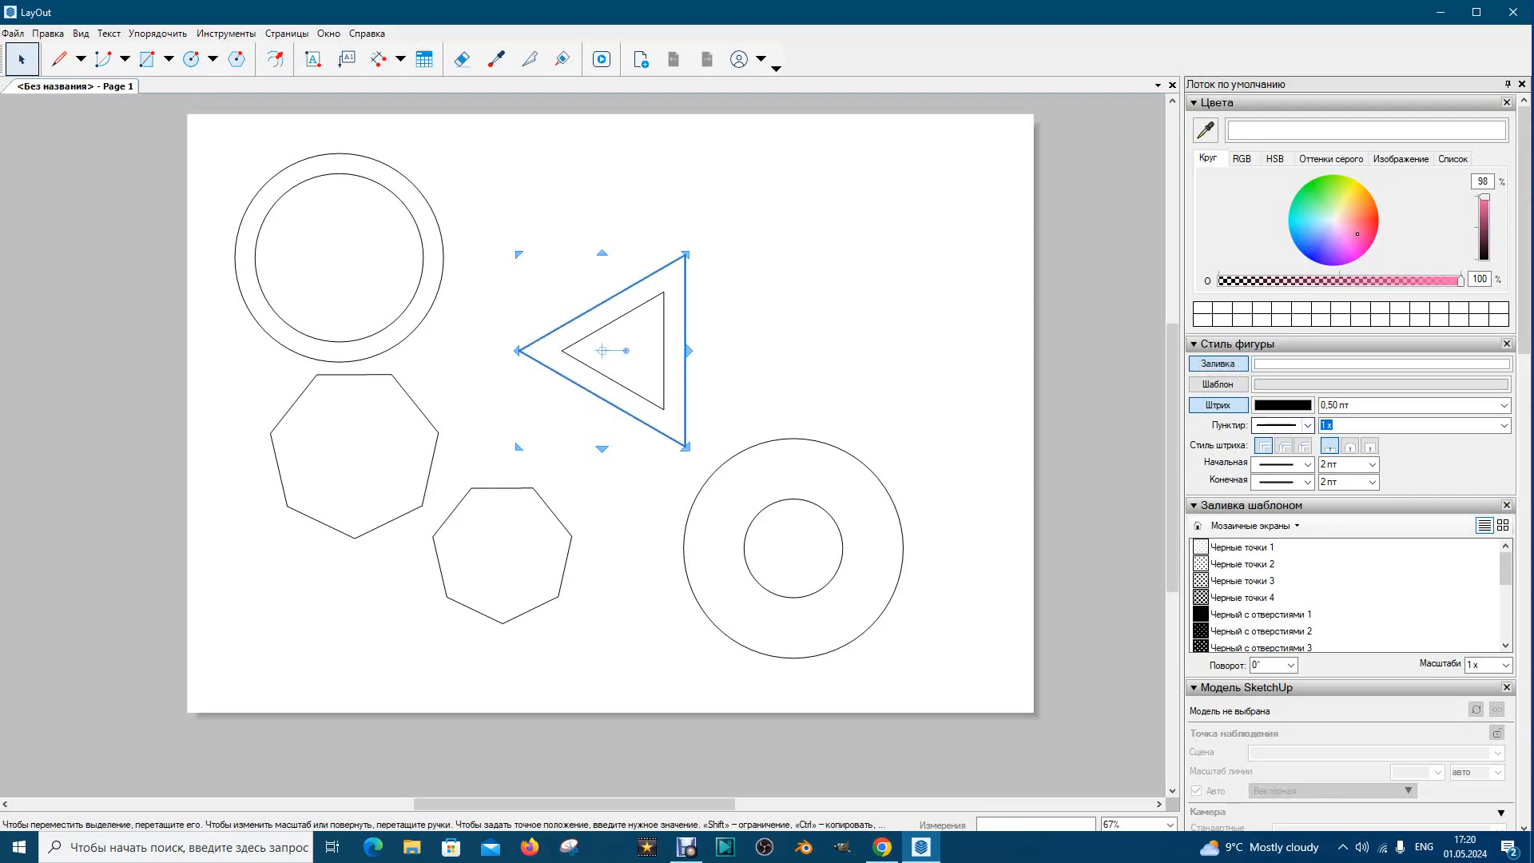
left_click(1308, 425)
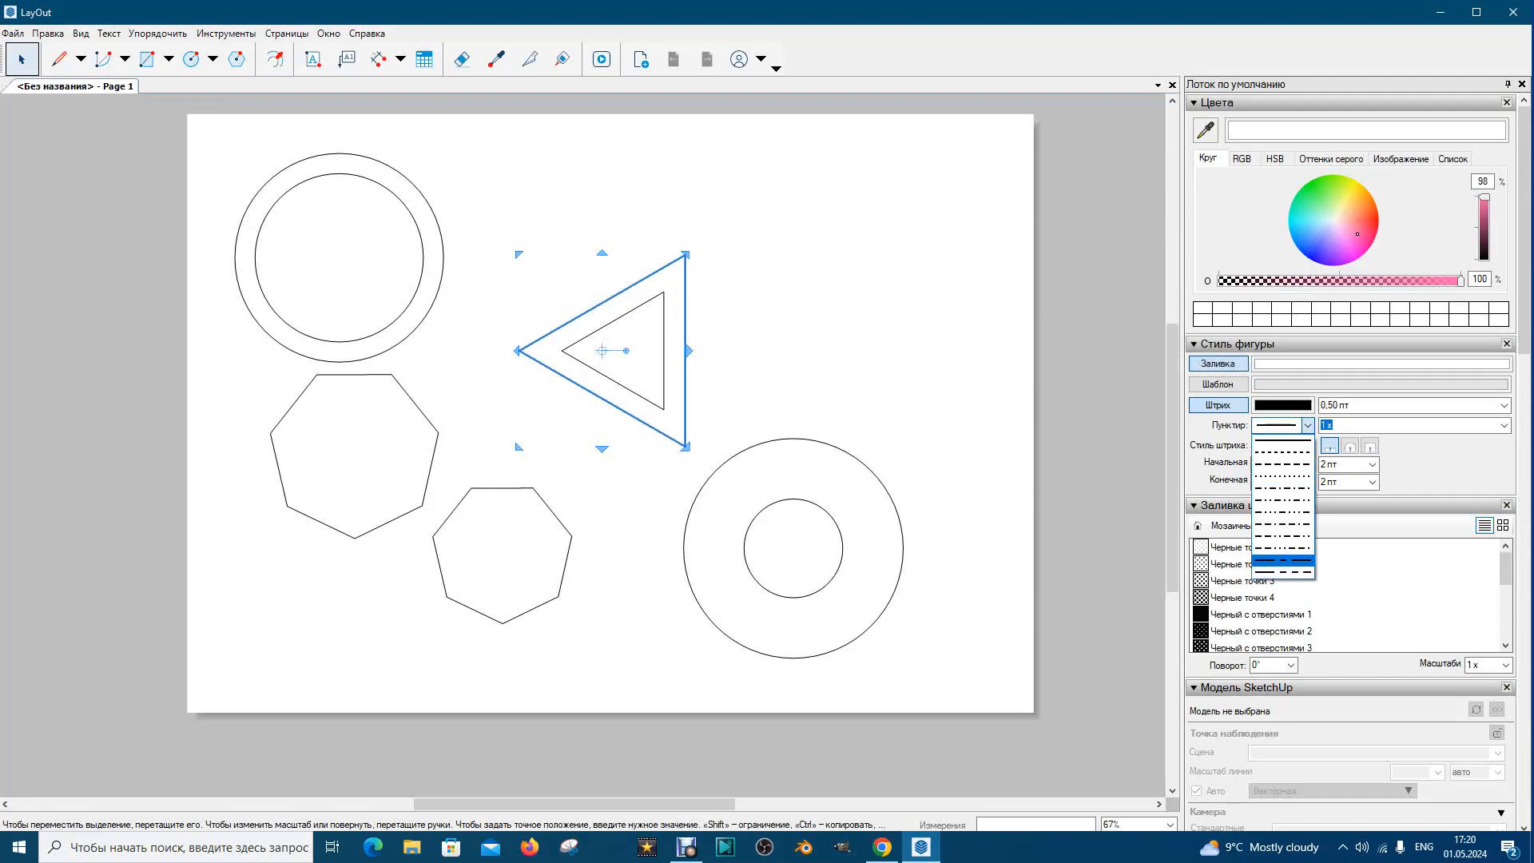
left_click(1282, 560)
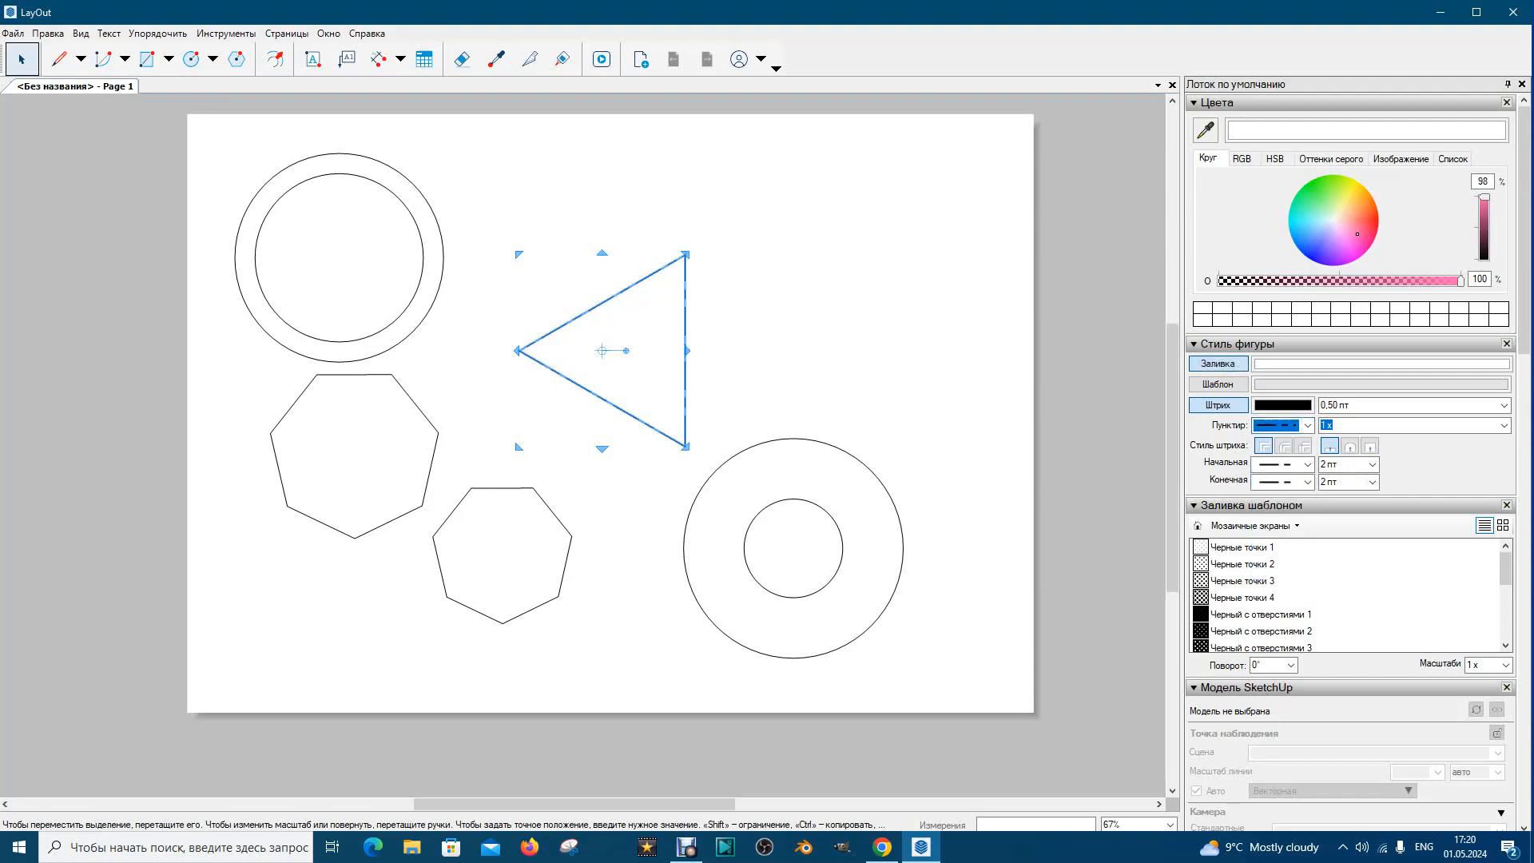
left_click(1505, 405)
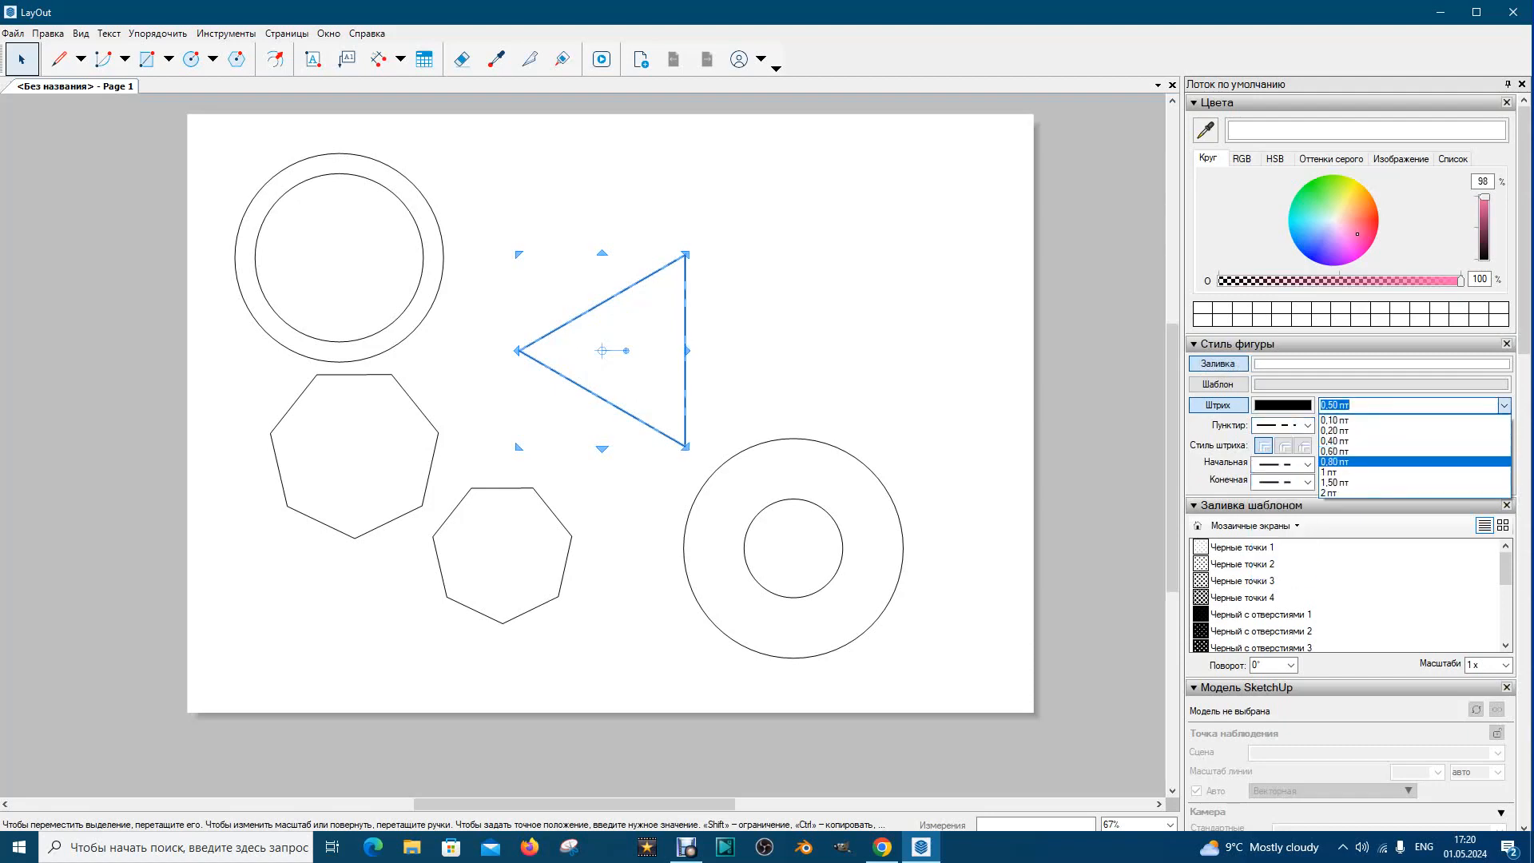
key("Return")
key("Tab")
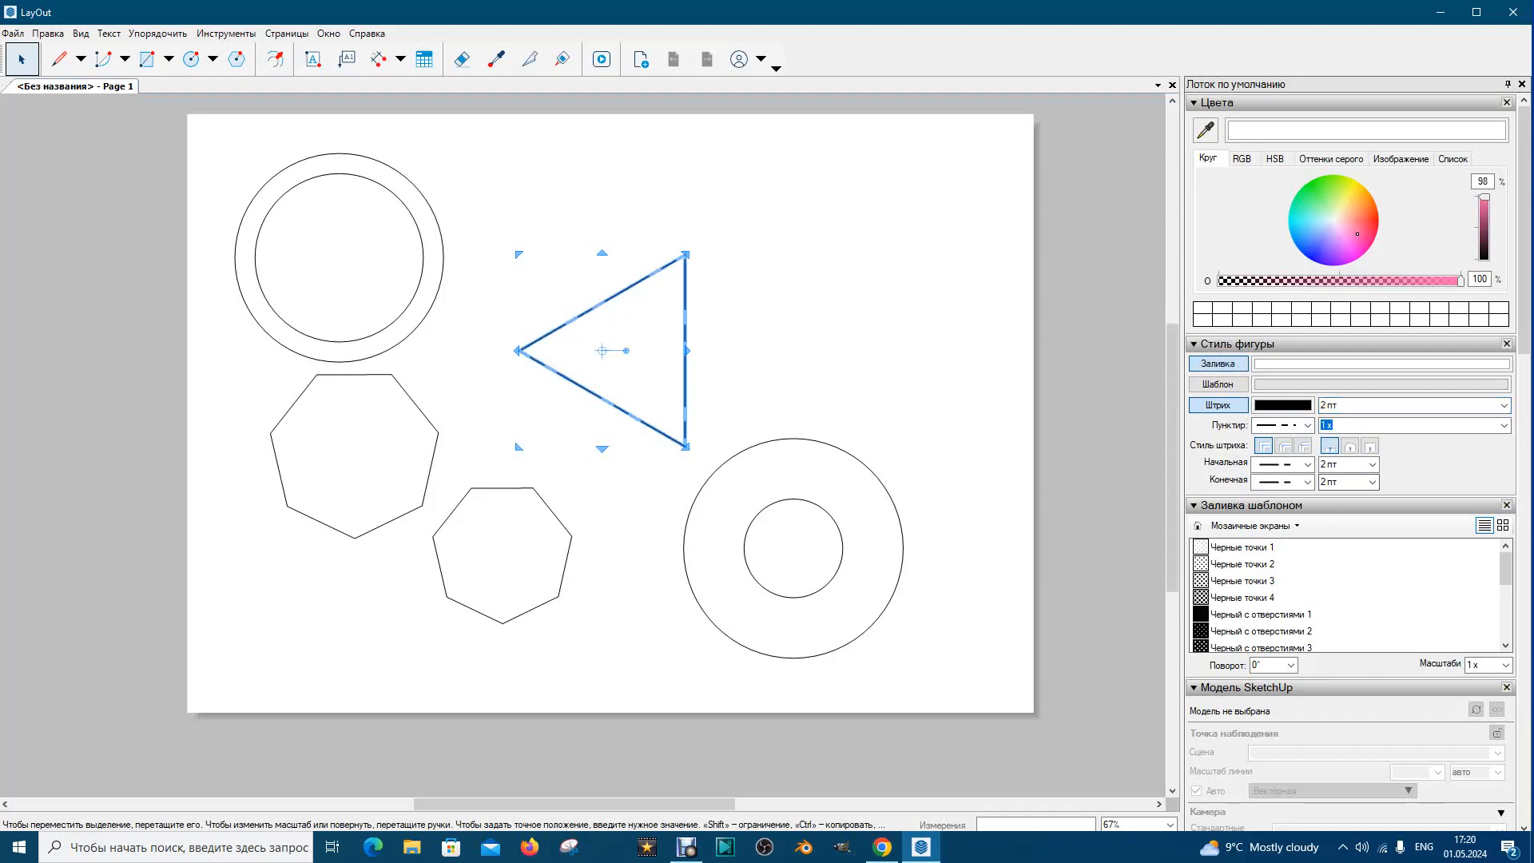
left_click(21, 59)
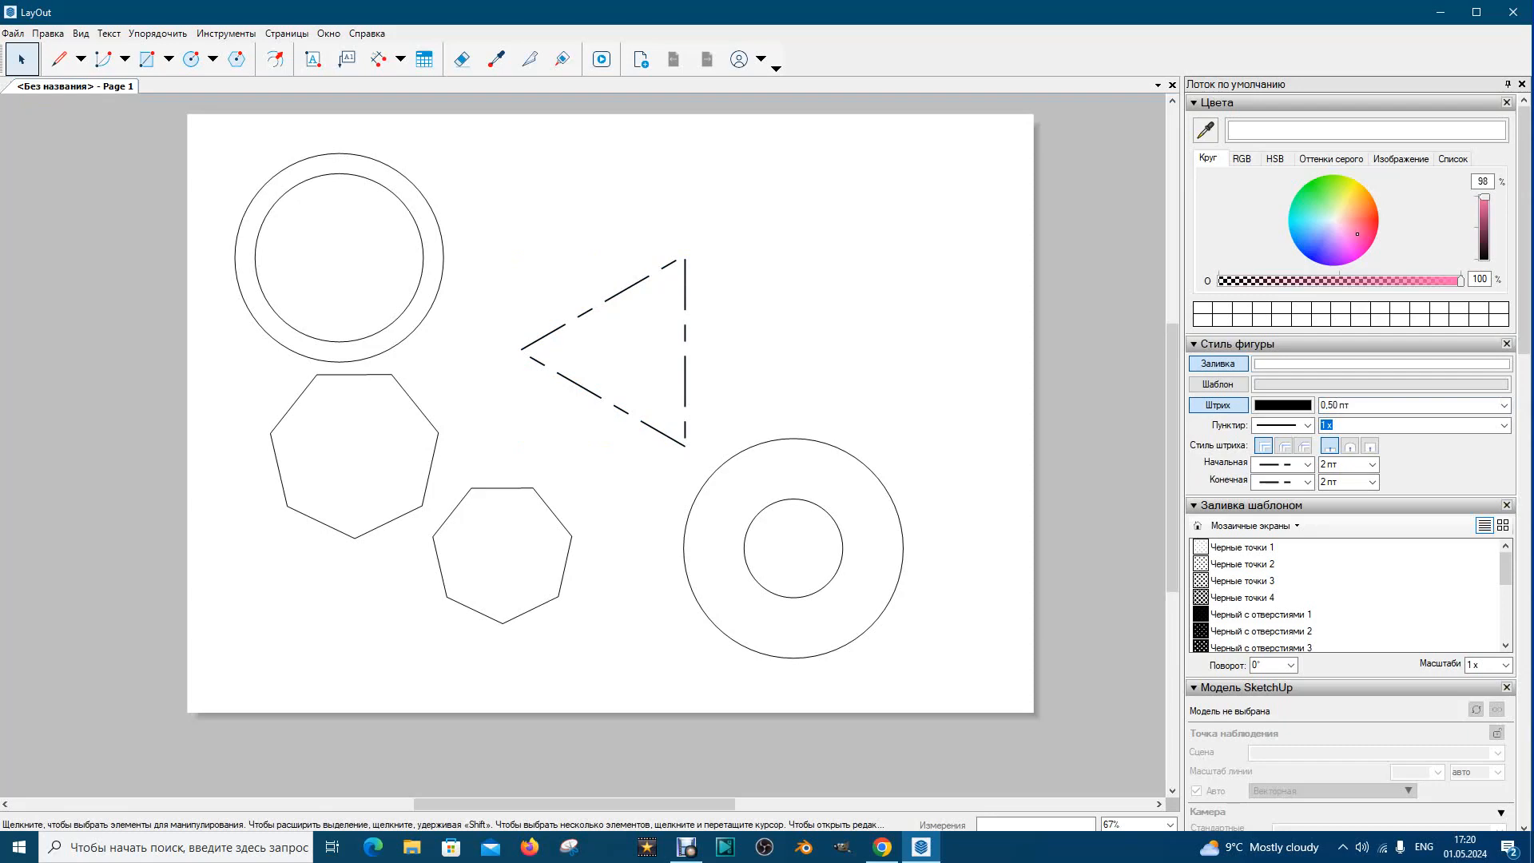
Send the dashed outer triangle to the back, behind the smaller inner triangle
left_click(563, 325)
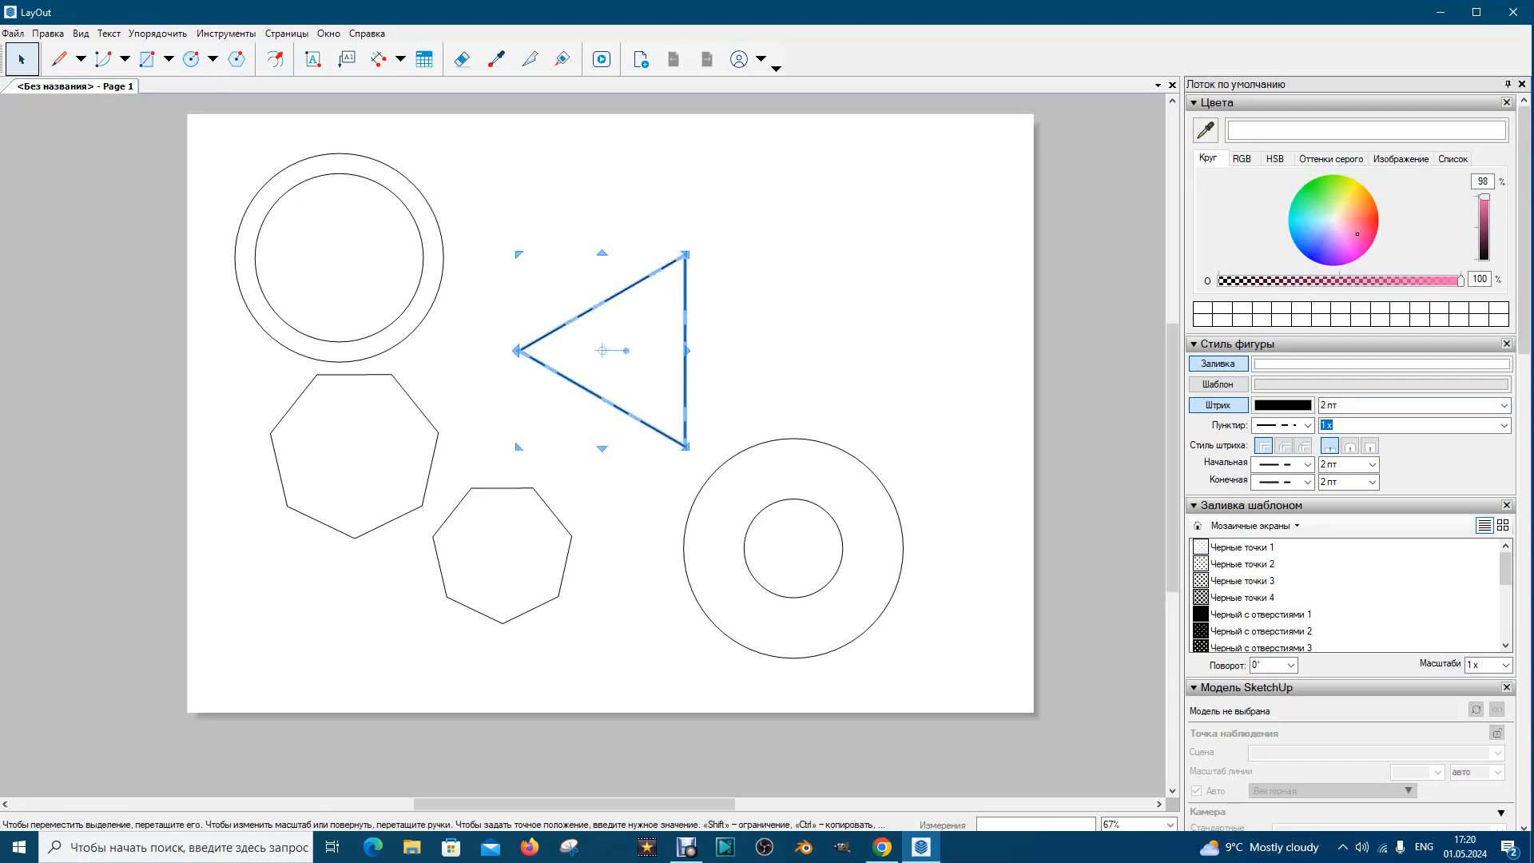
left_click(157, 33)
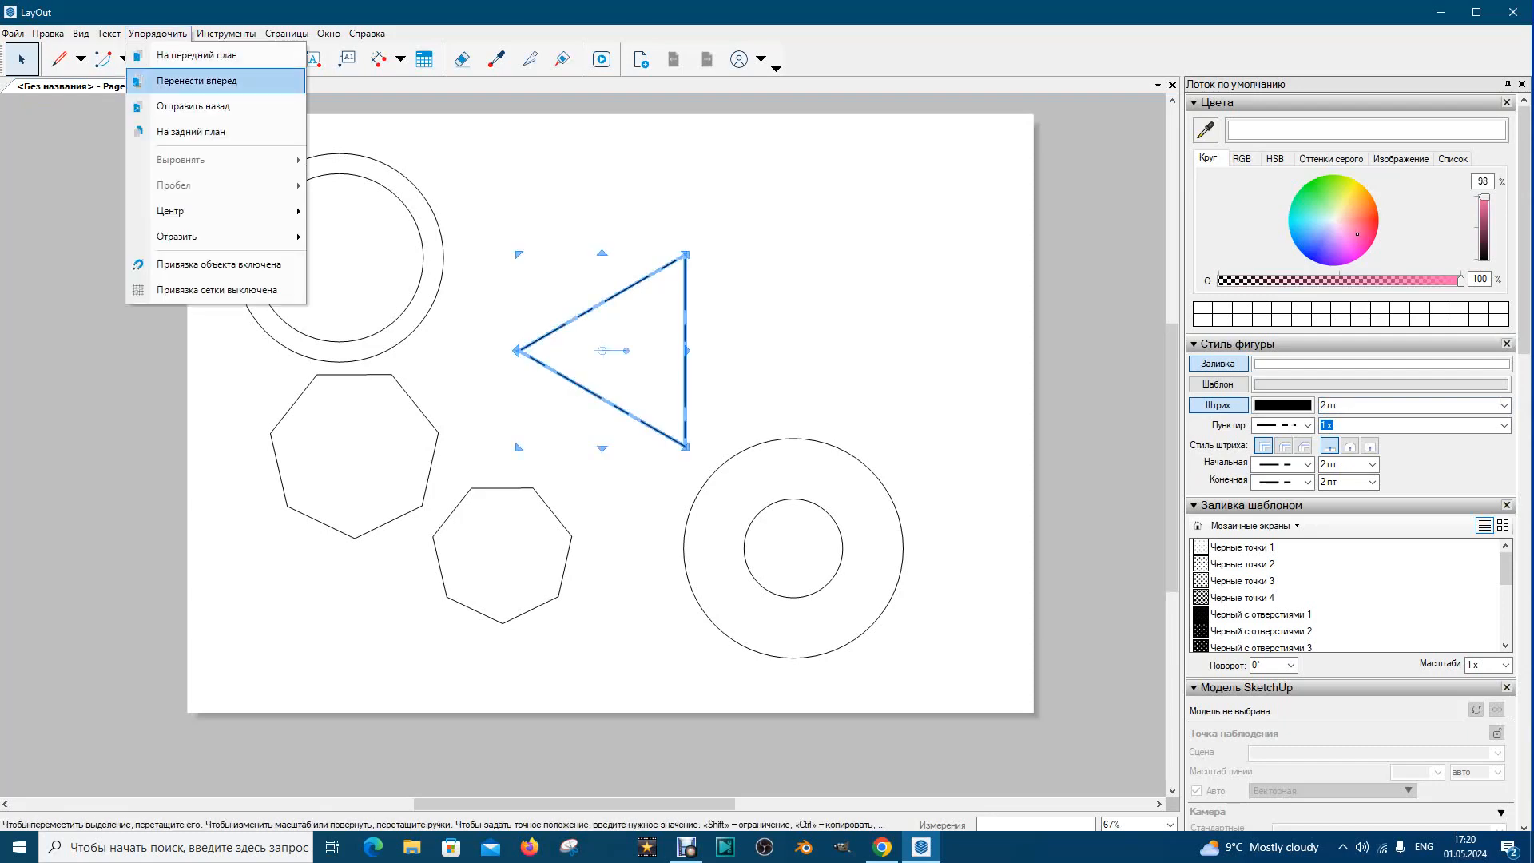
left_click(190, 132)
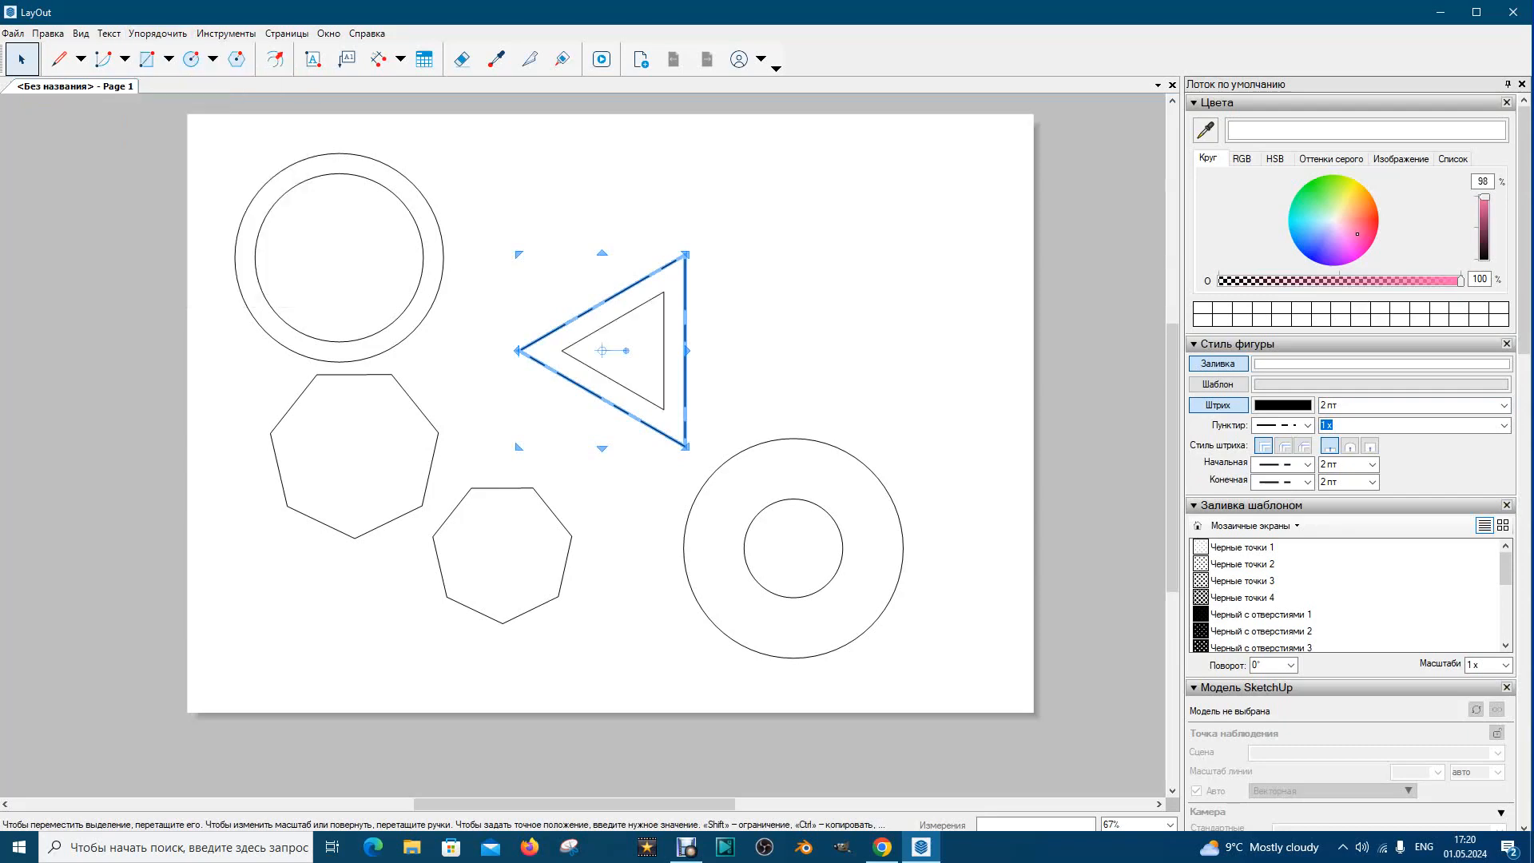
left_click(787, 343)
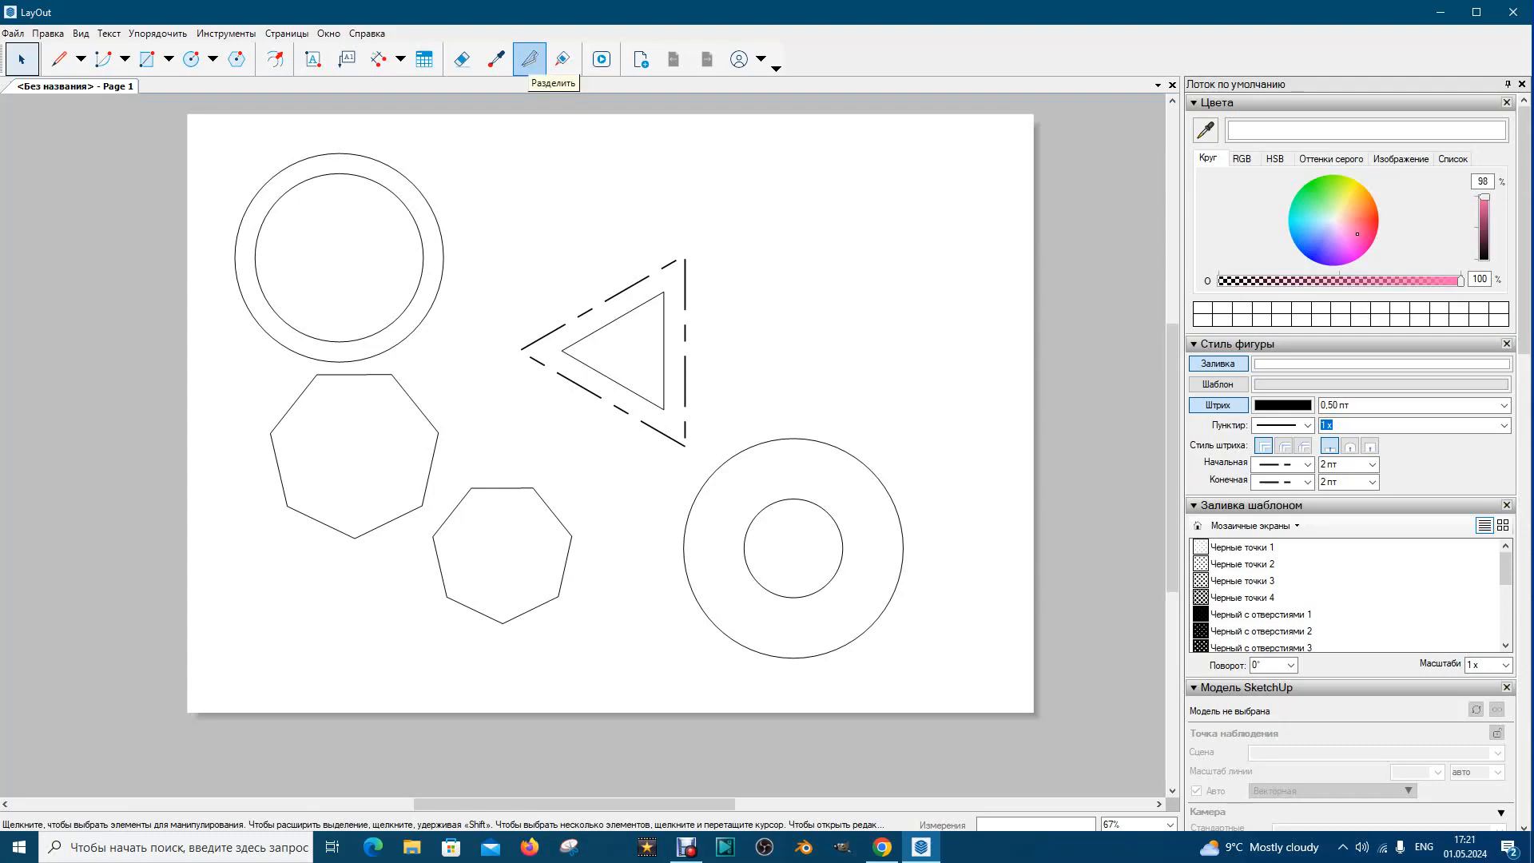
Split the outer upper-left circle at two points along its lower part and delete the arc between them
left_click(529, 59)
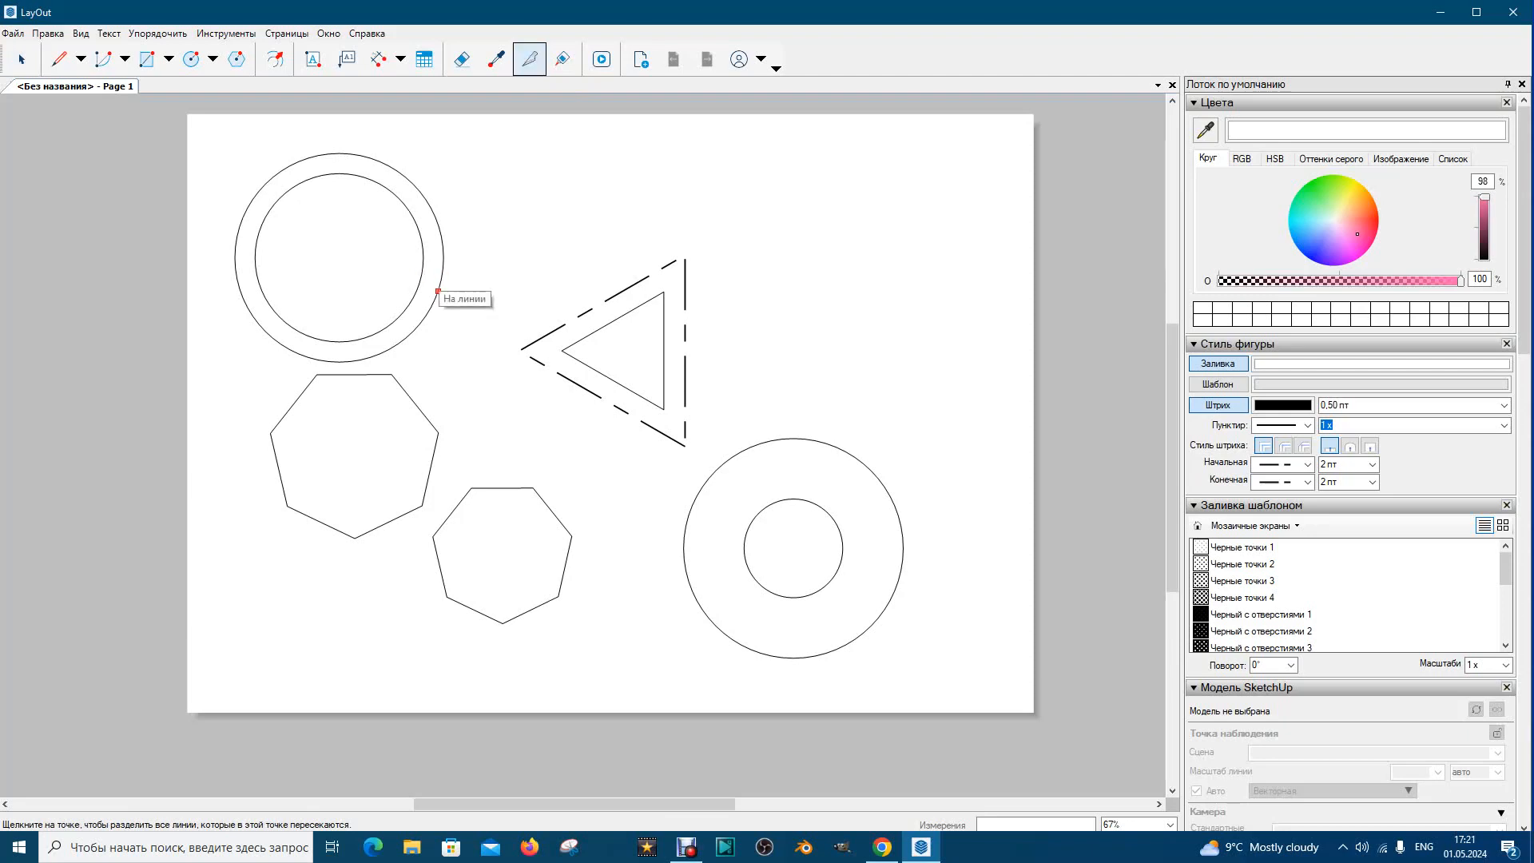
left_click(438, 291)
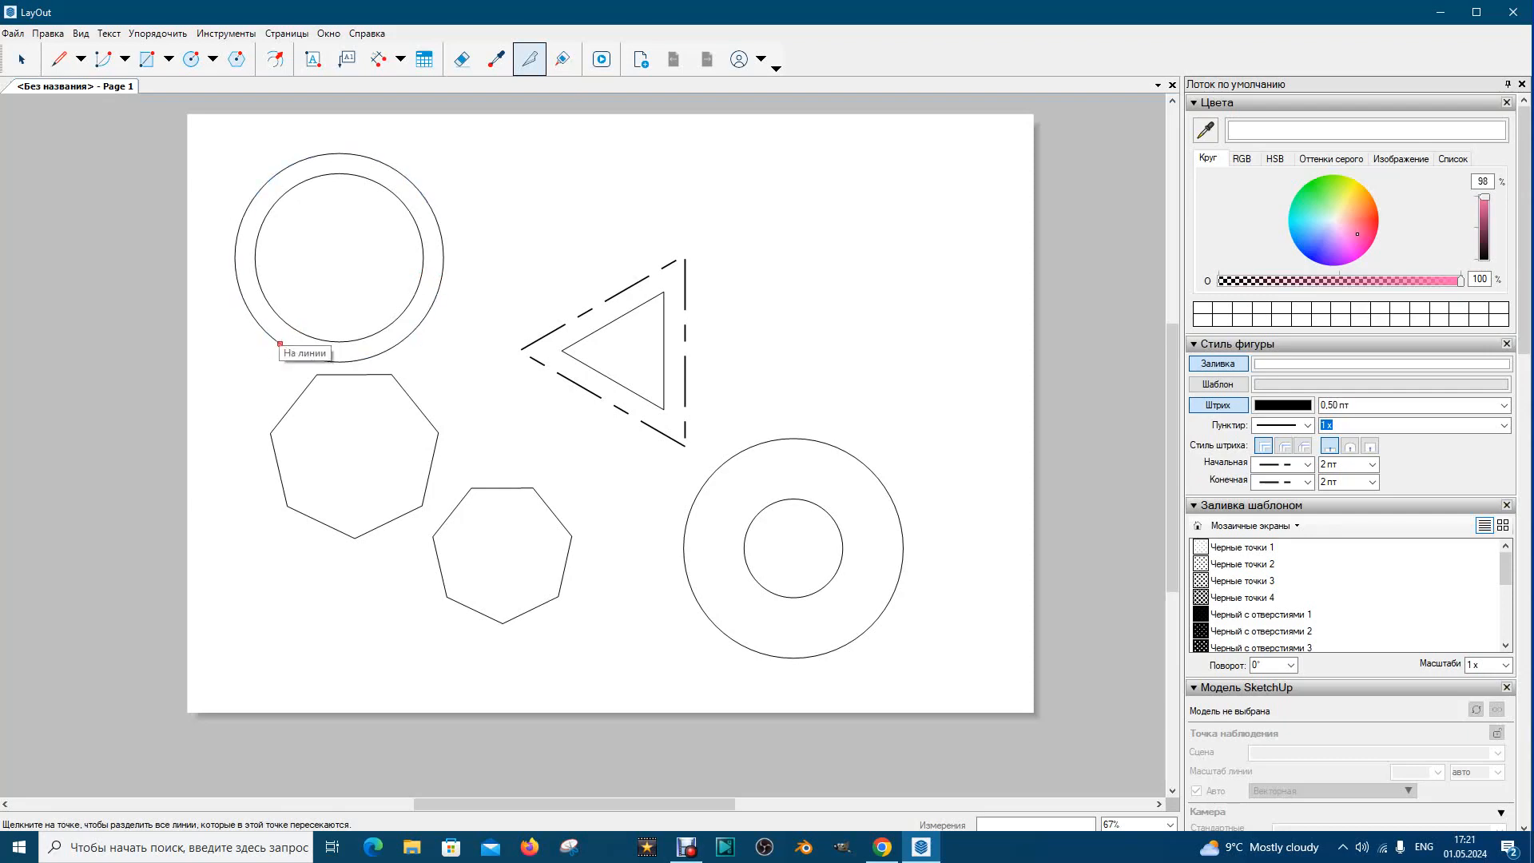
left_click(280, 344)
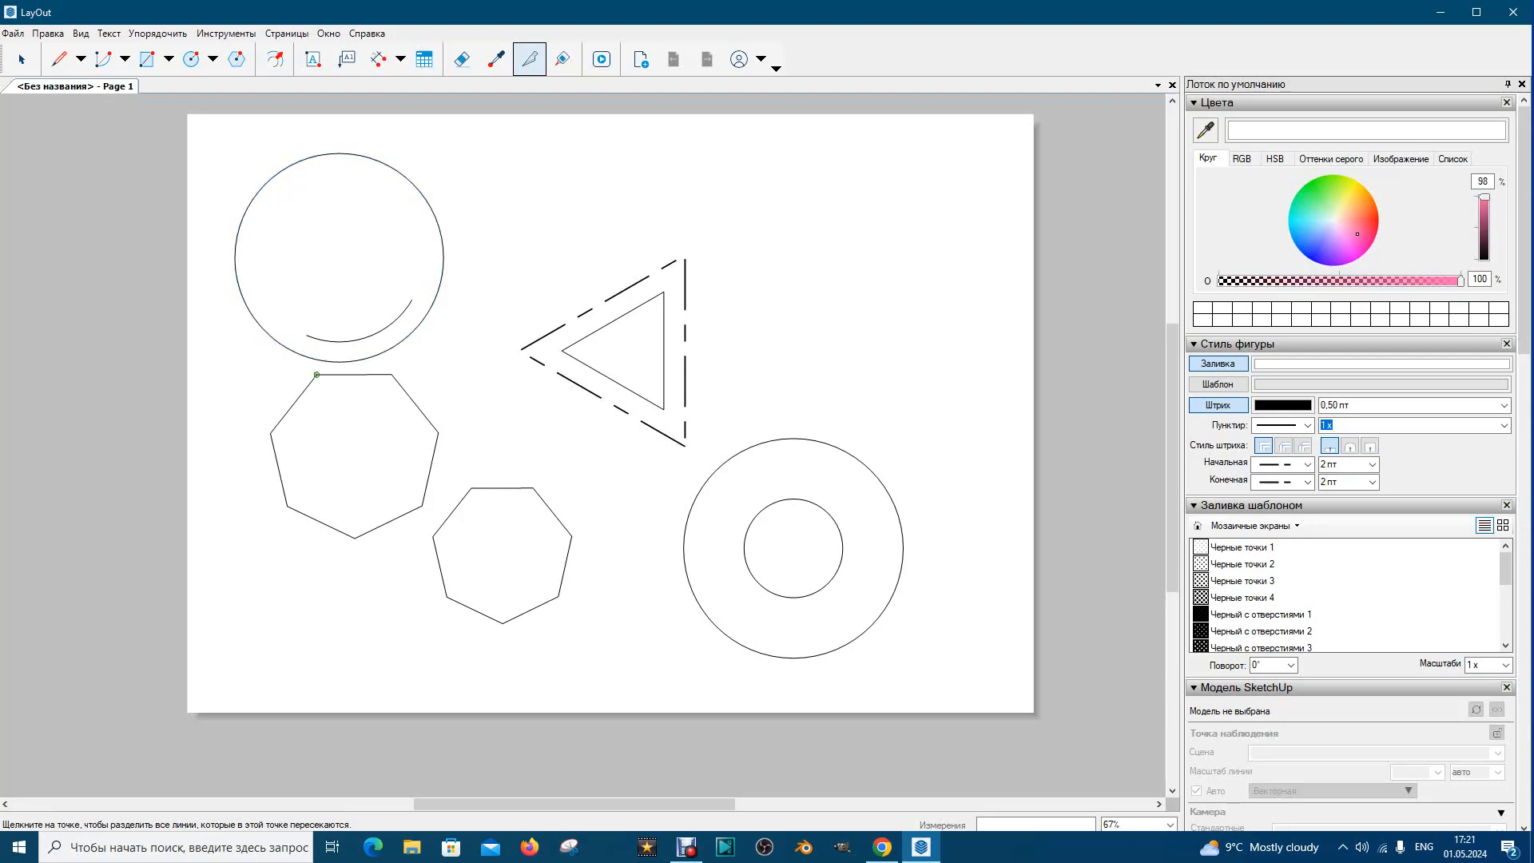
left_click(22, 60)
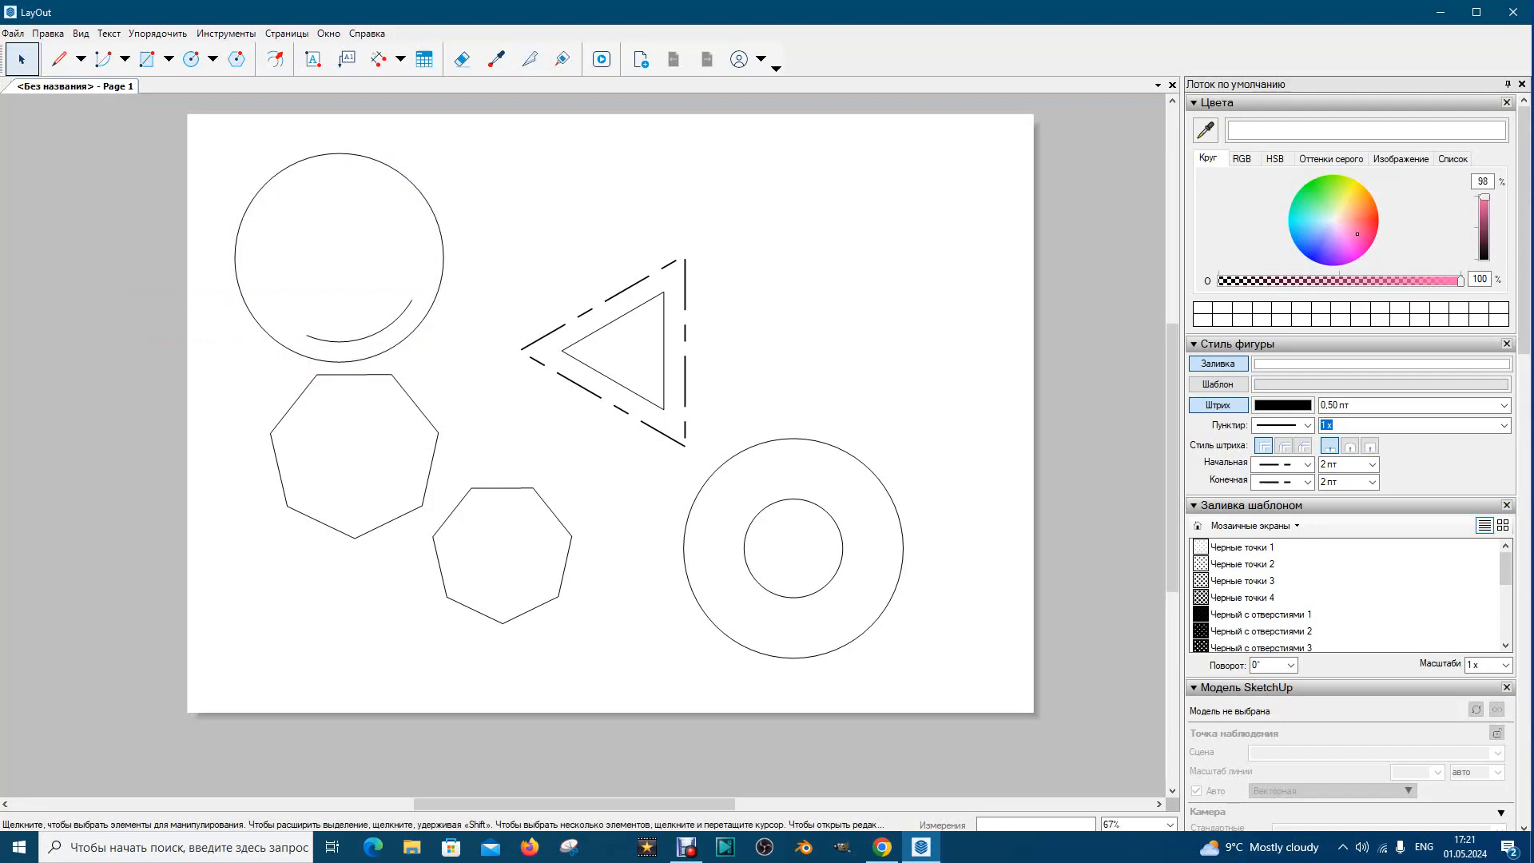
left_click(413, 331)
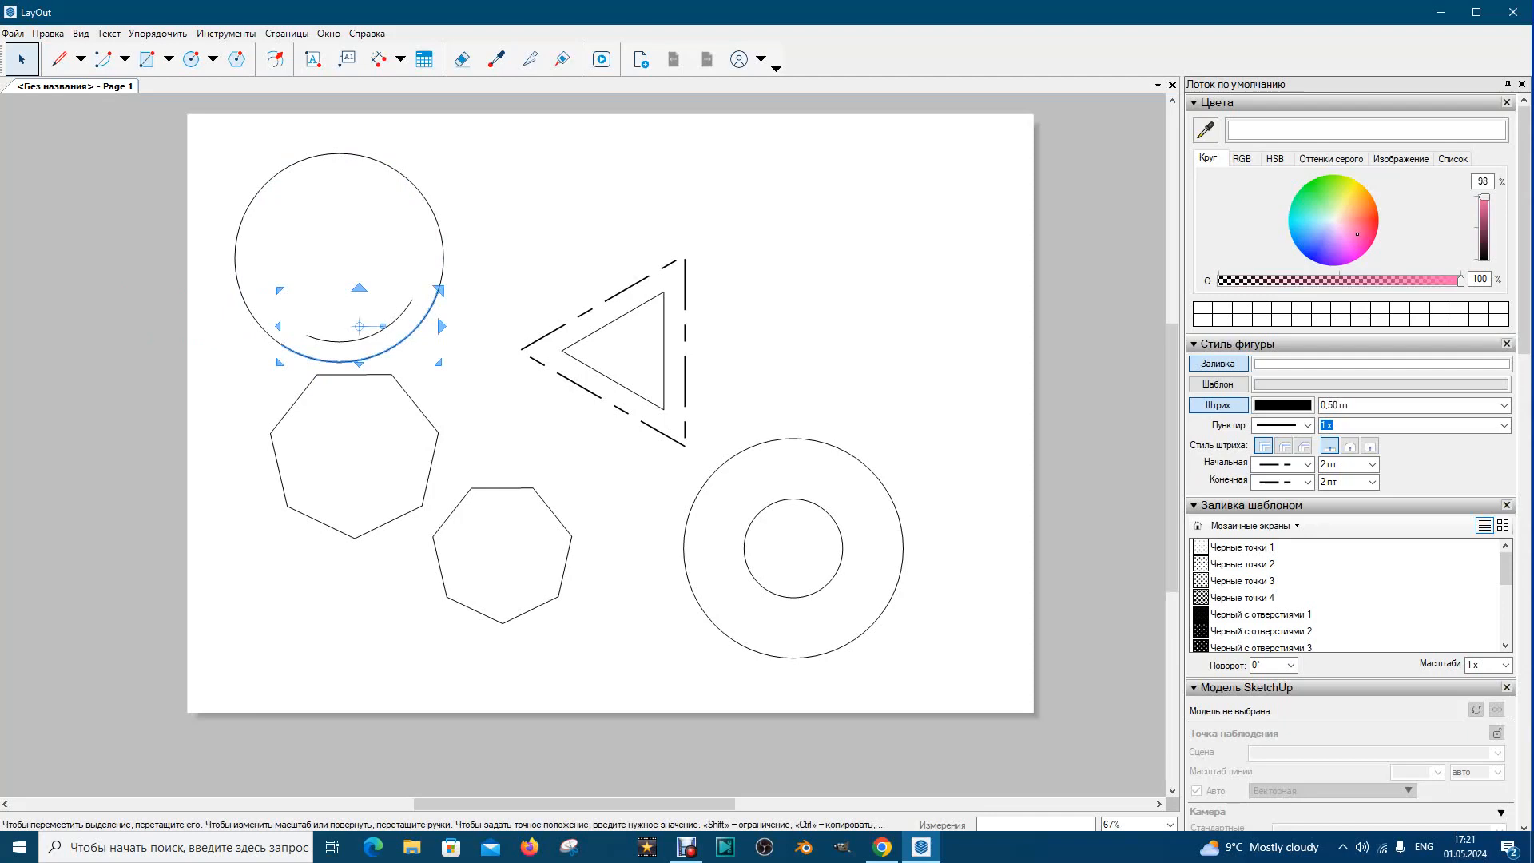
key("Delete")
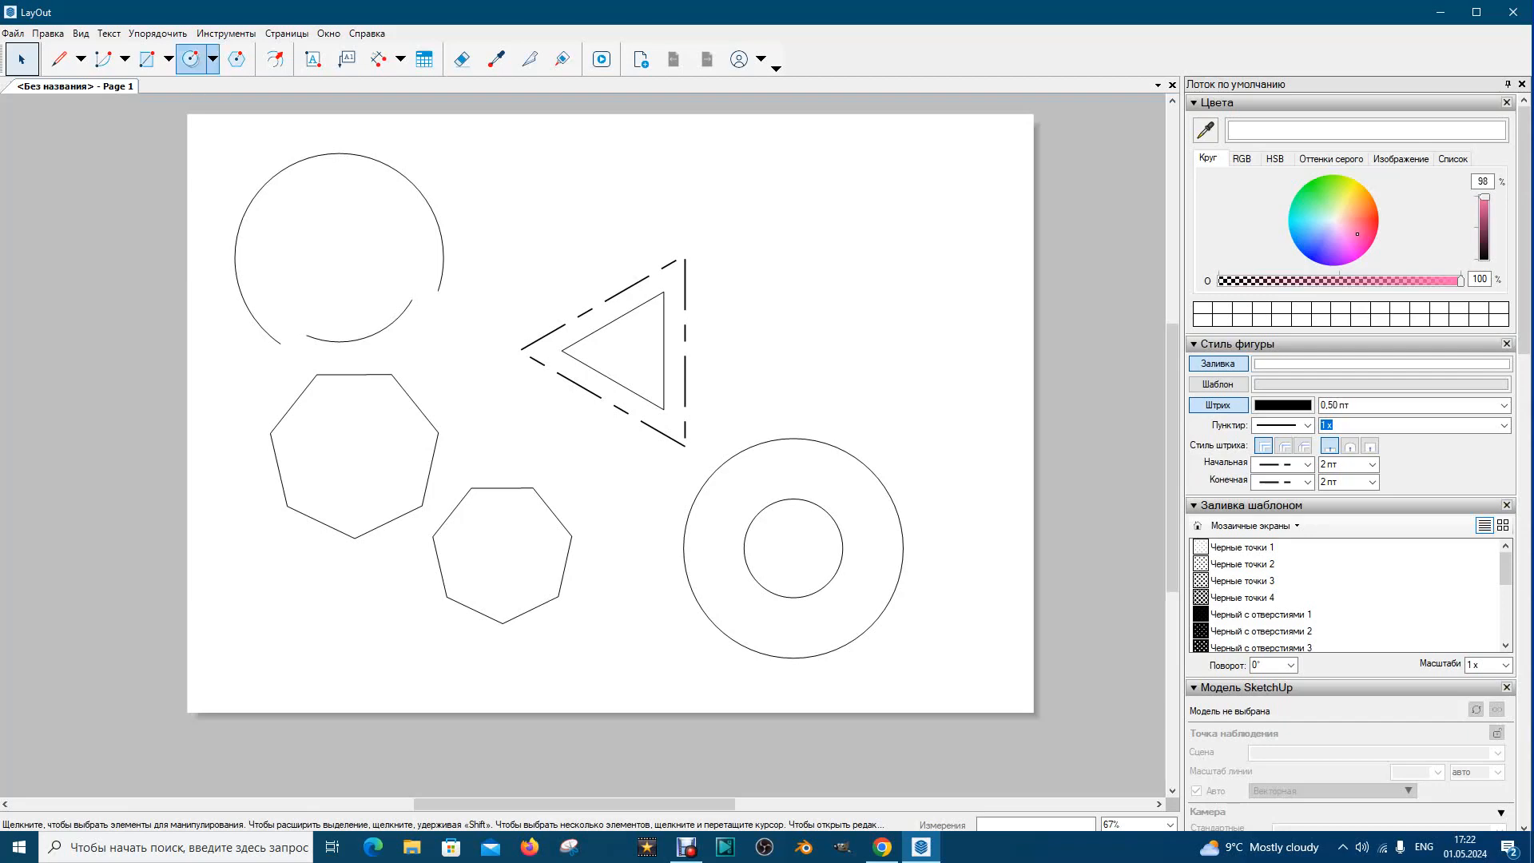
Draw two large overlapping circles, one over the lower-right concentric circles and one above it
left_click(190, 58)
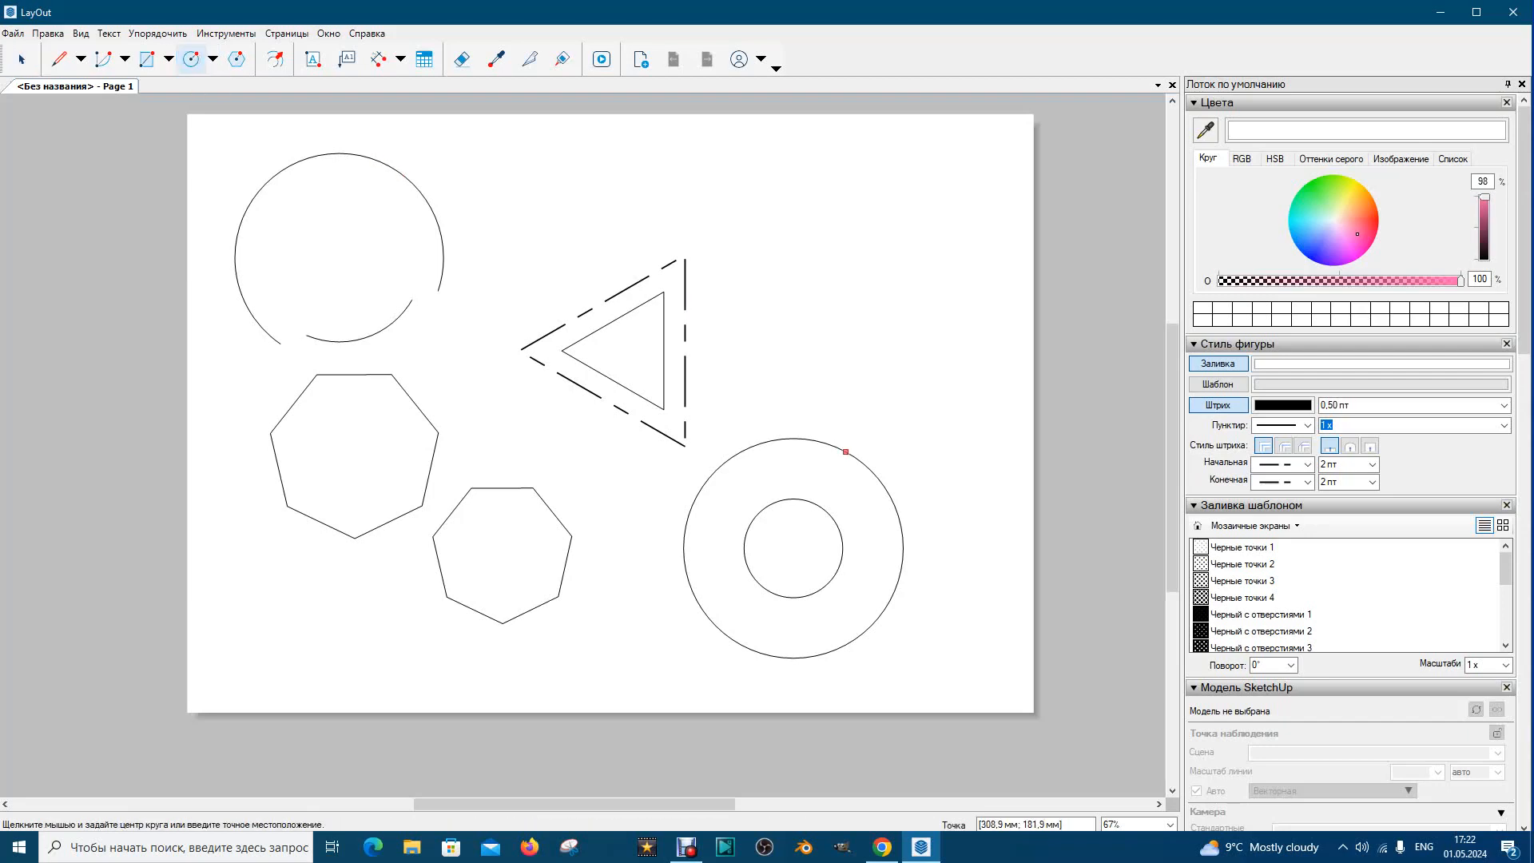
left_click(809, 480)
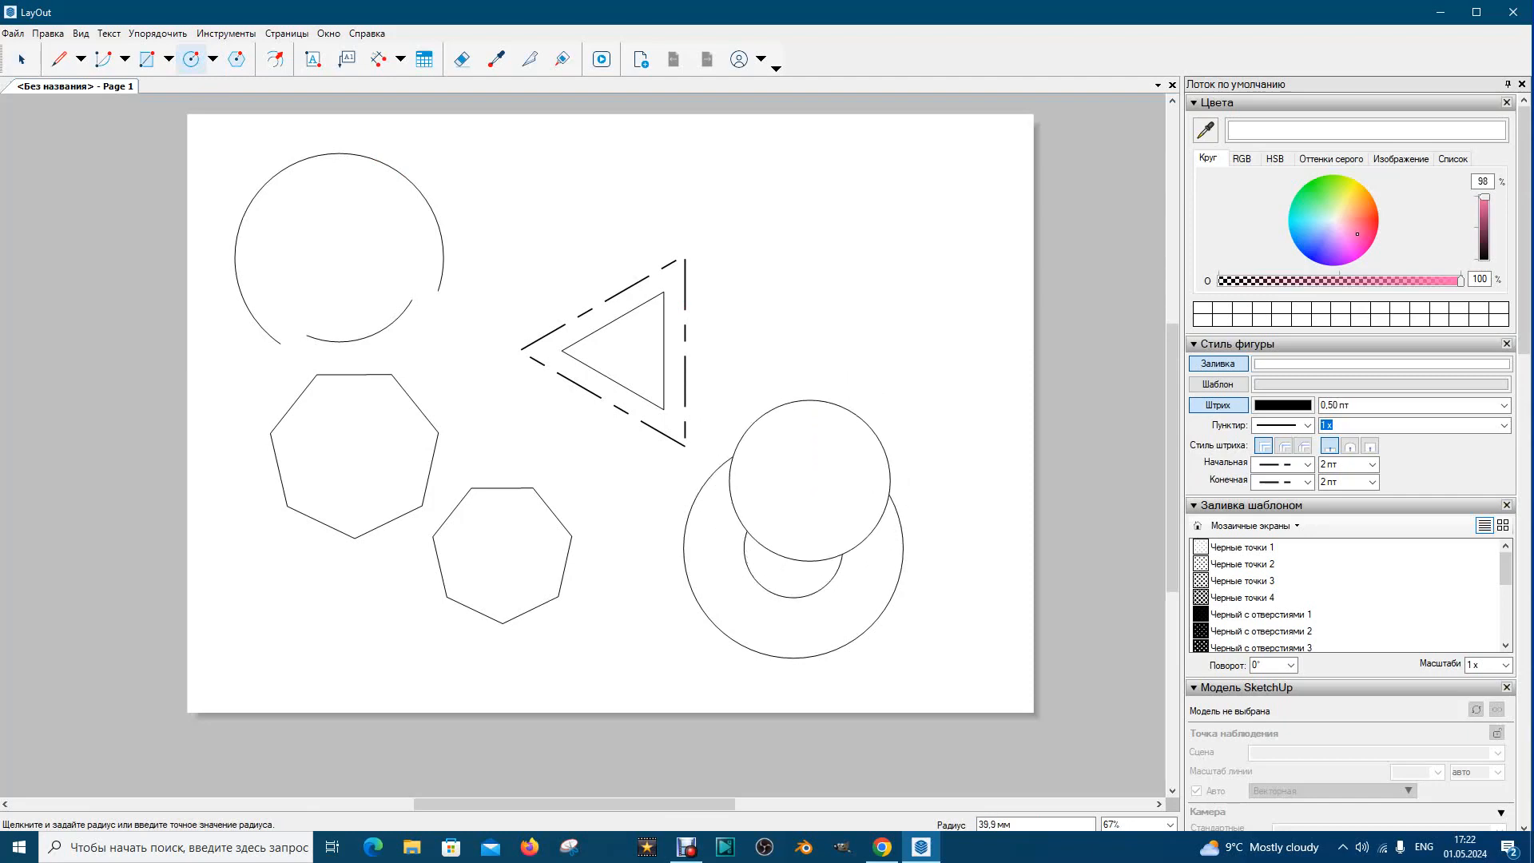
left_click(844, 349)
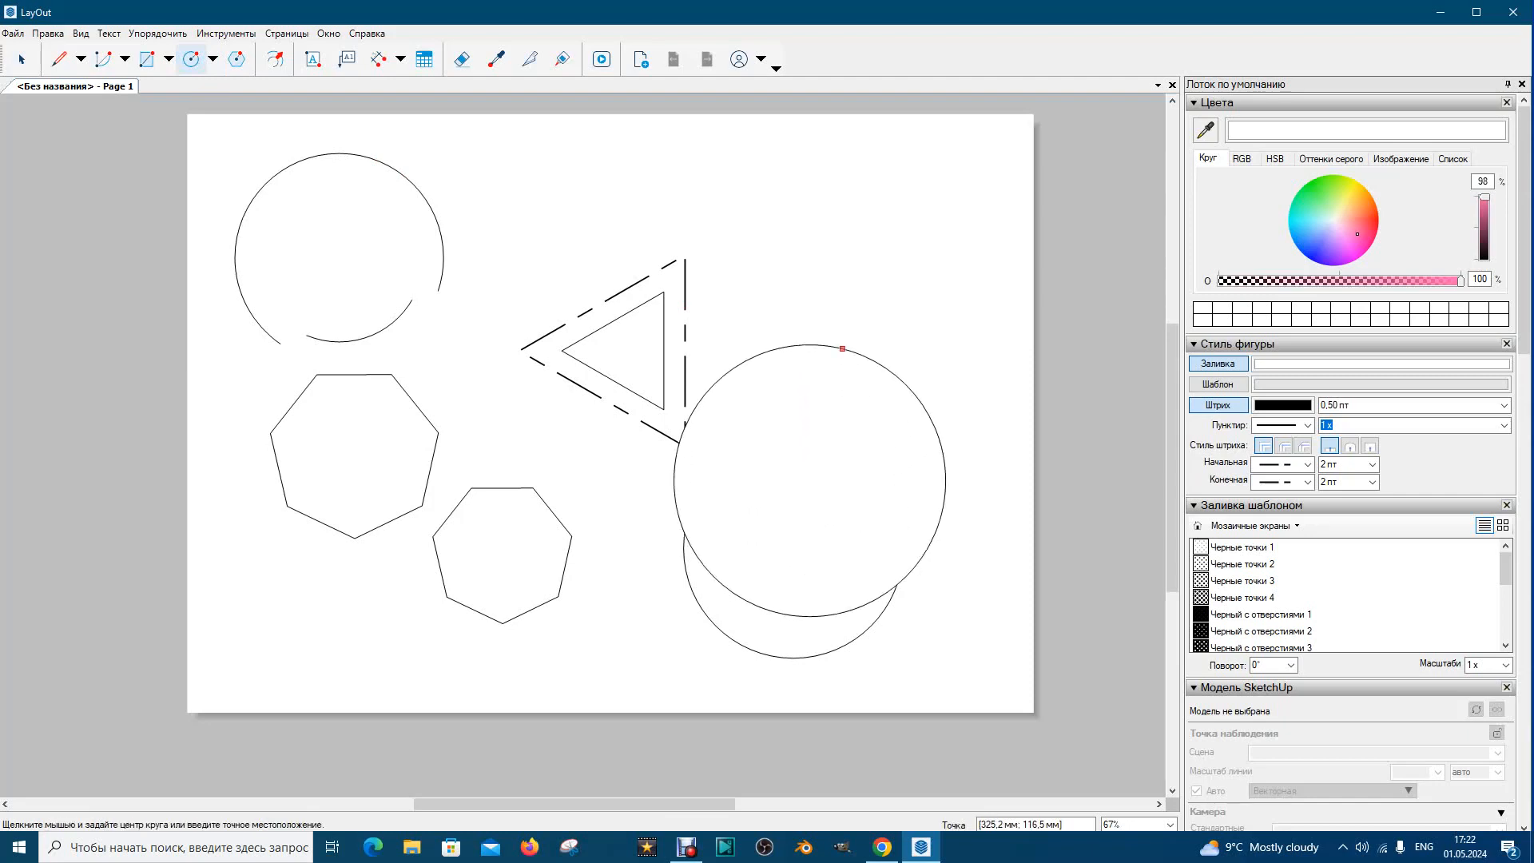
left_click(841, 296)
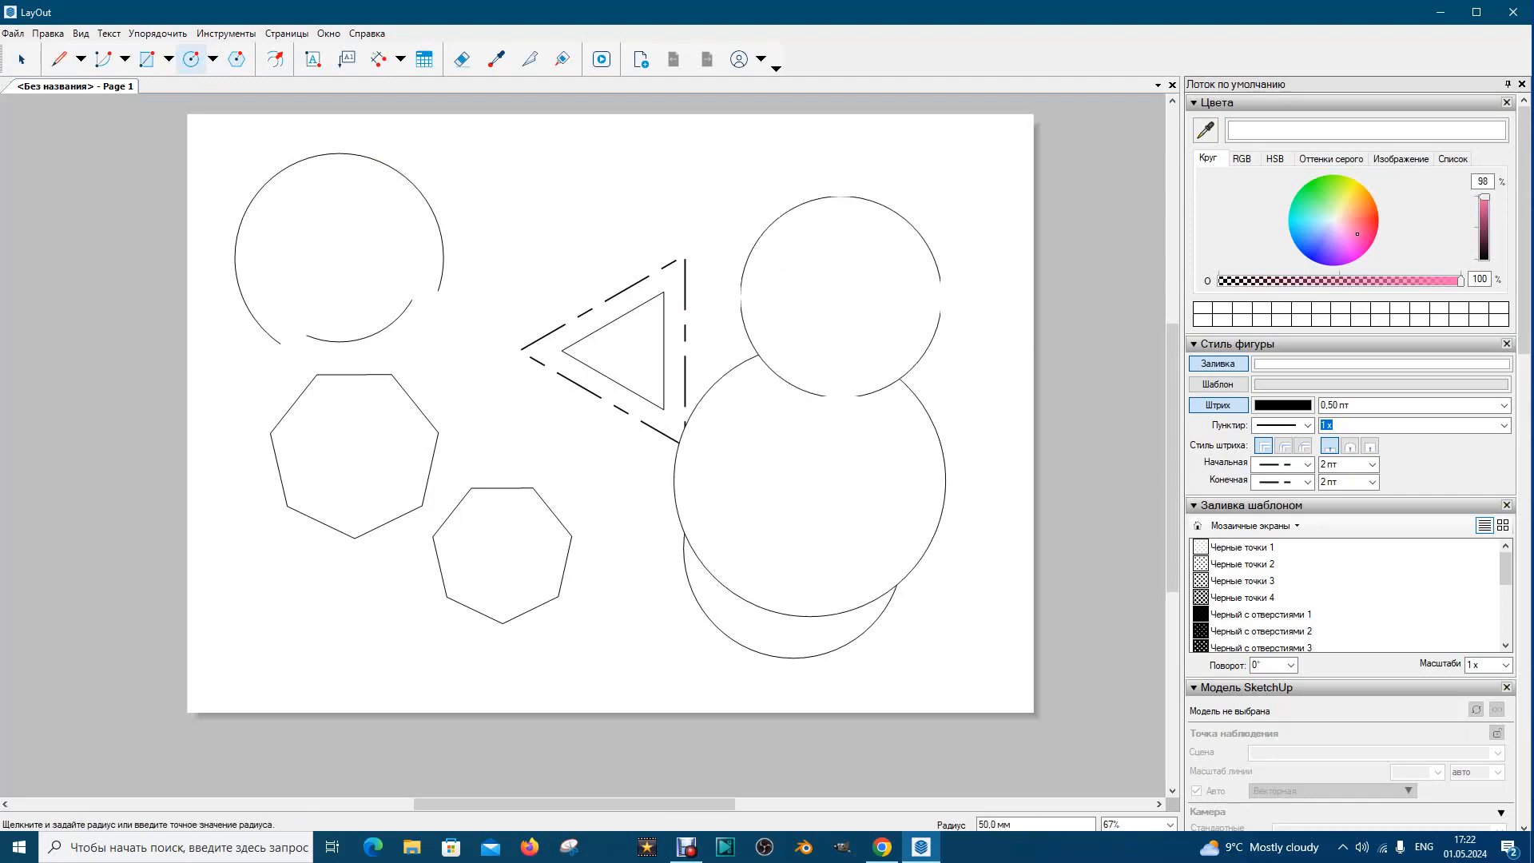
left_click(807, 416)
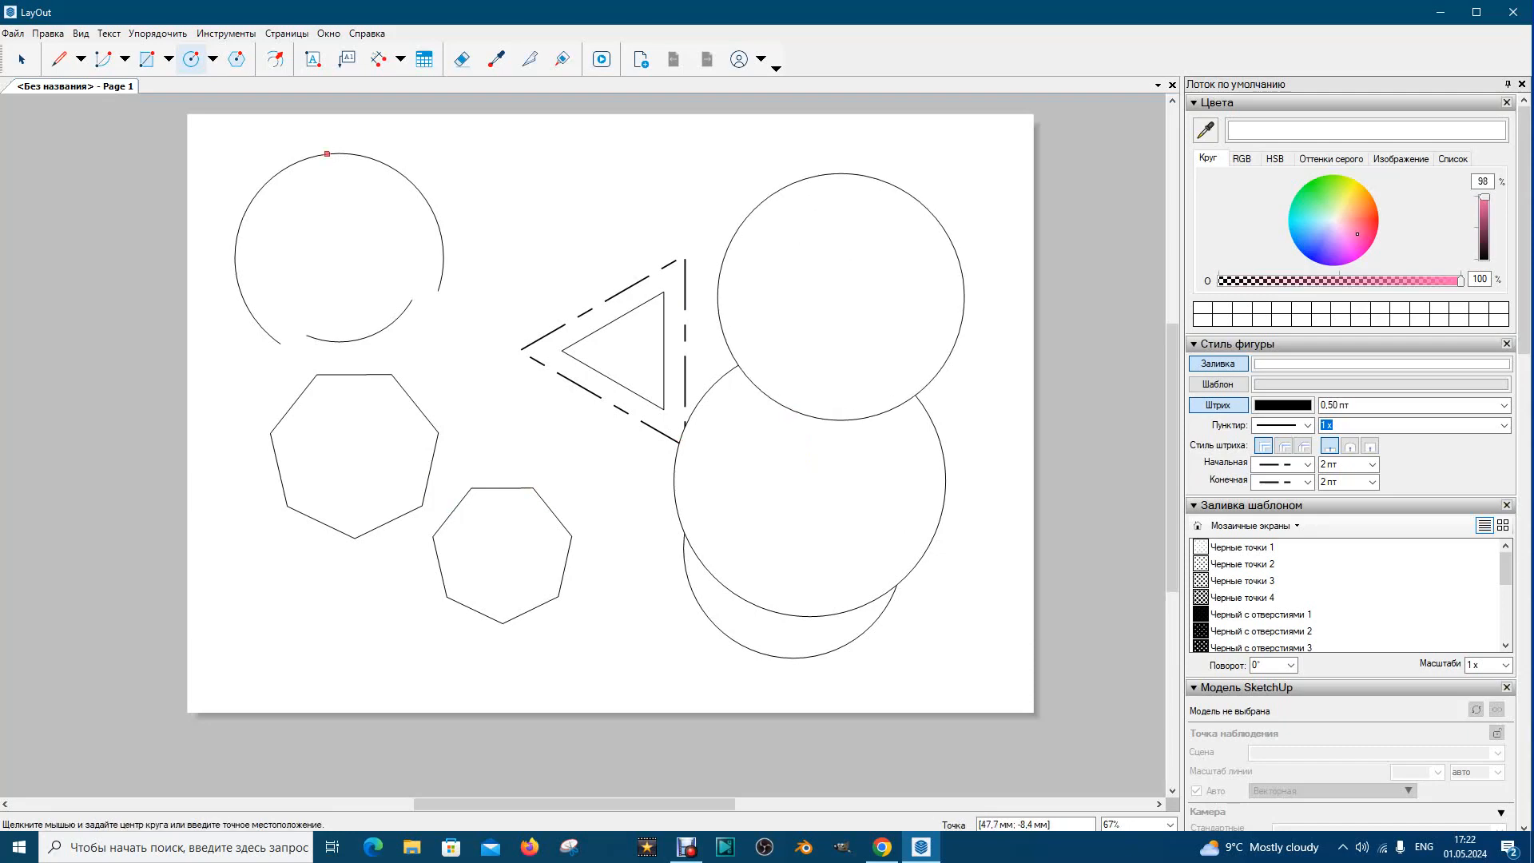
Delete the older large circle lying beneath the new lower circle
key("space")
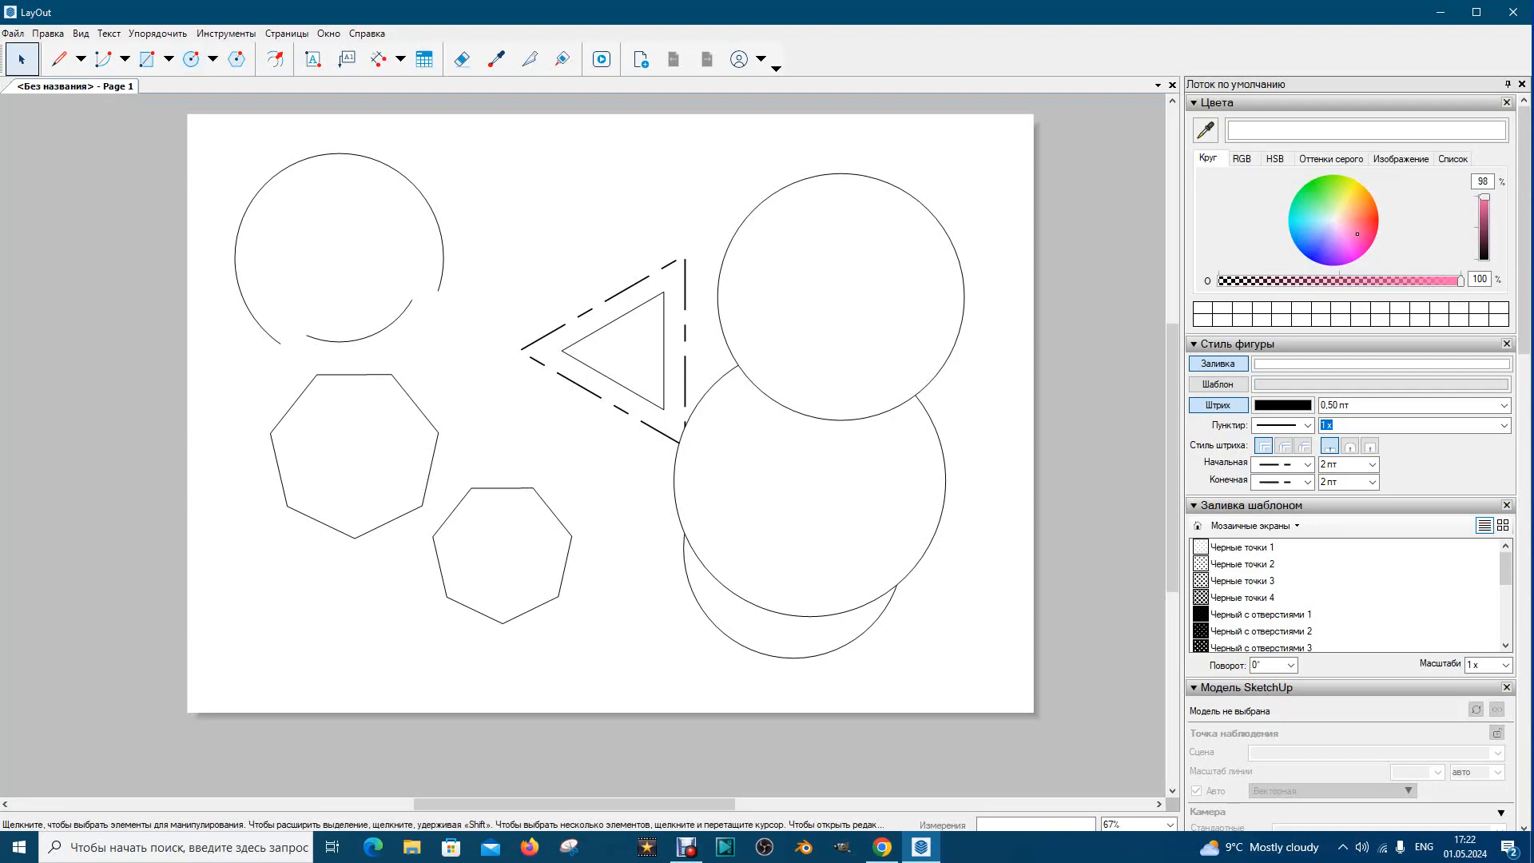
left_click(745, 648)
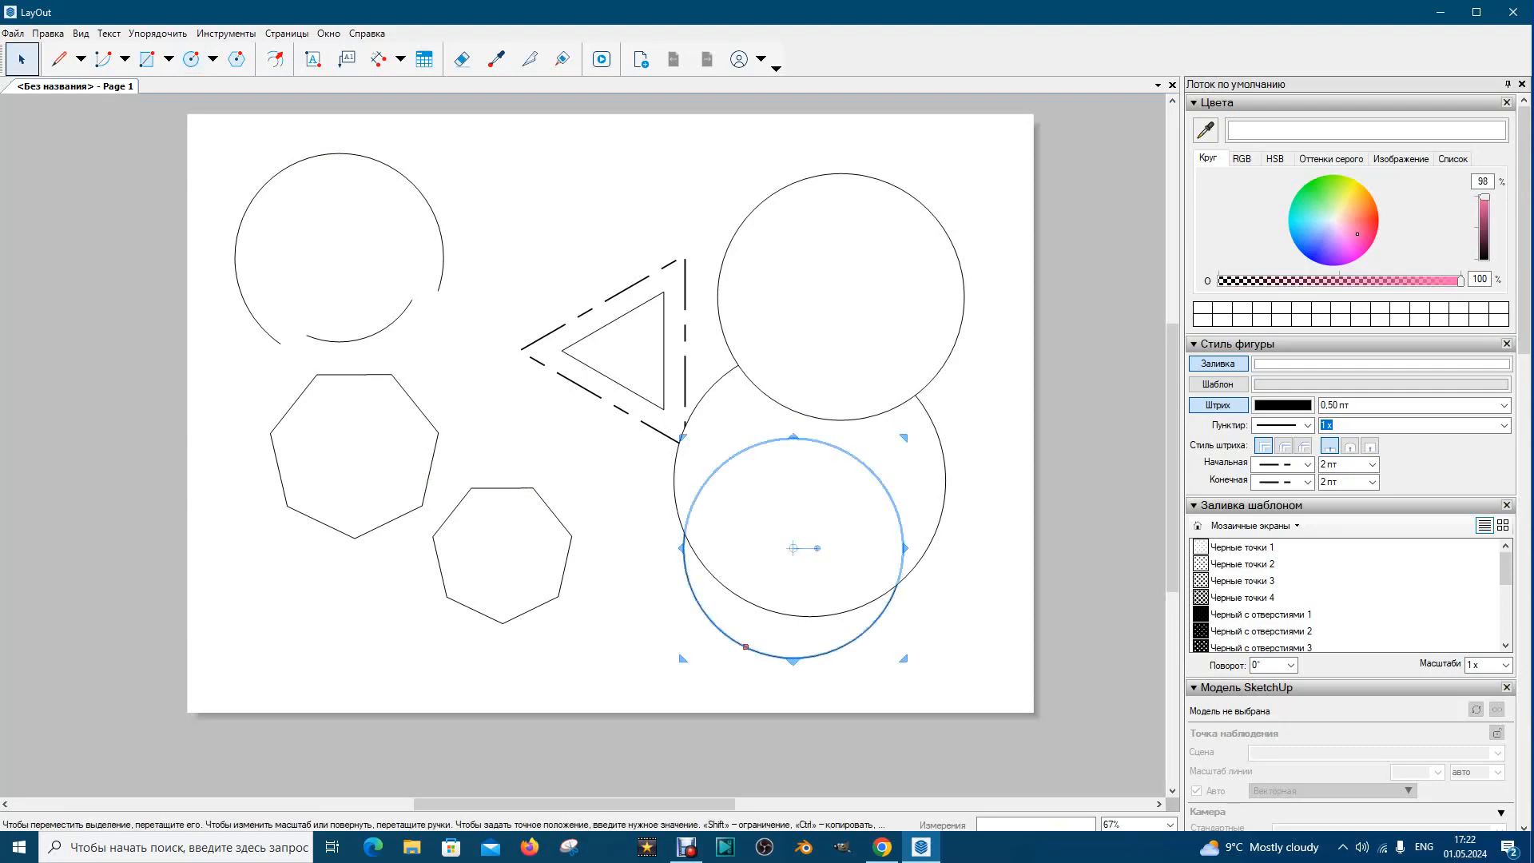
key("Delete")
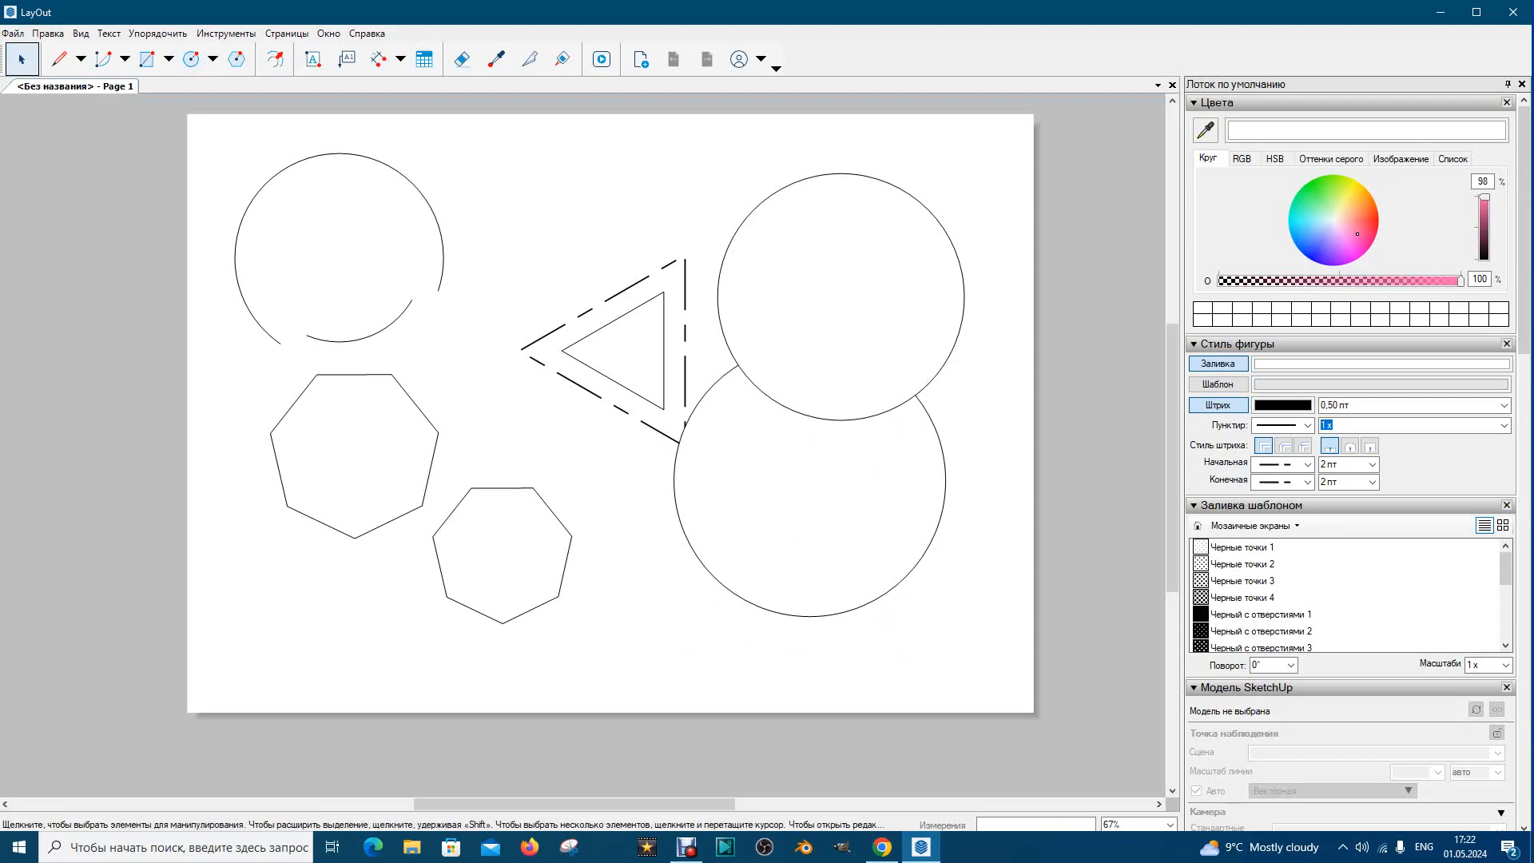
Delete both the dashed outer triangle and the inner triangle from the page
left_click(599, 353)
key("Delete")
left_click(615, 352)
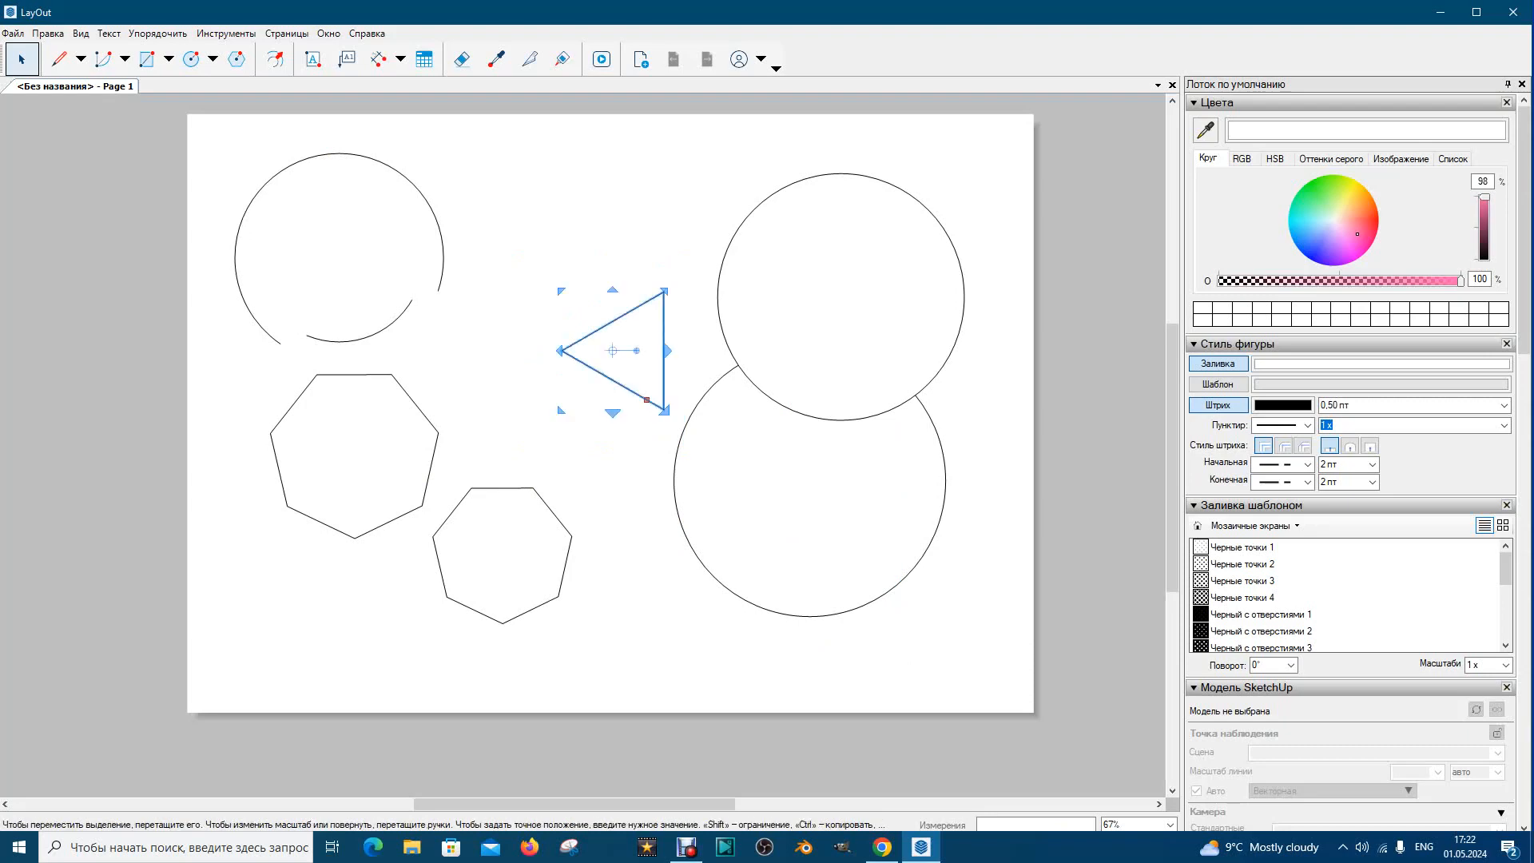
key("Delete")
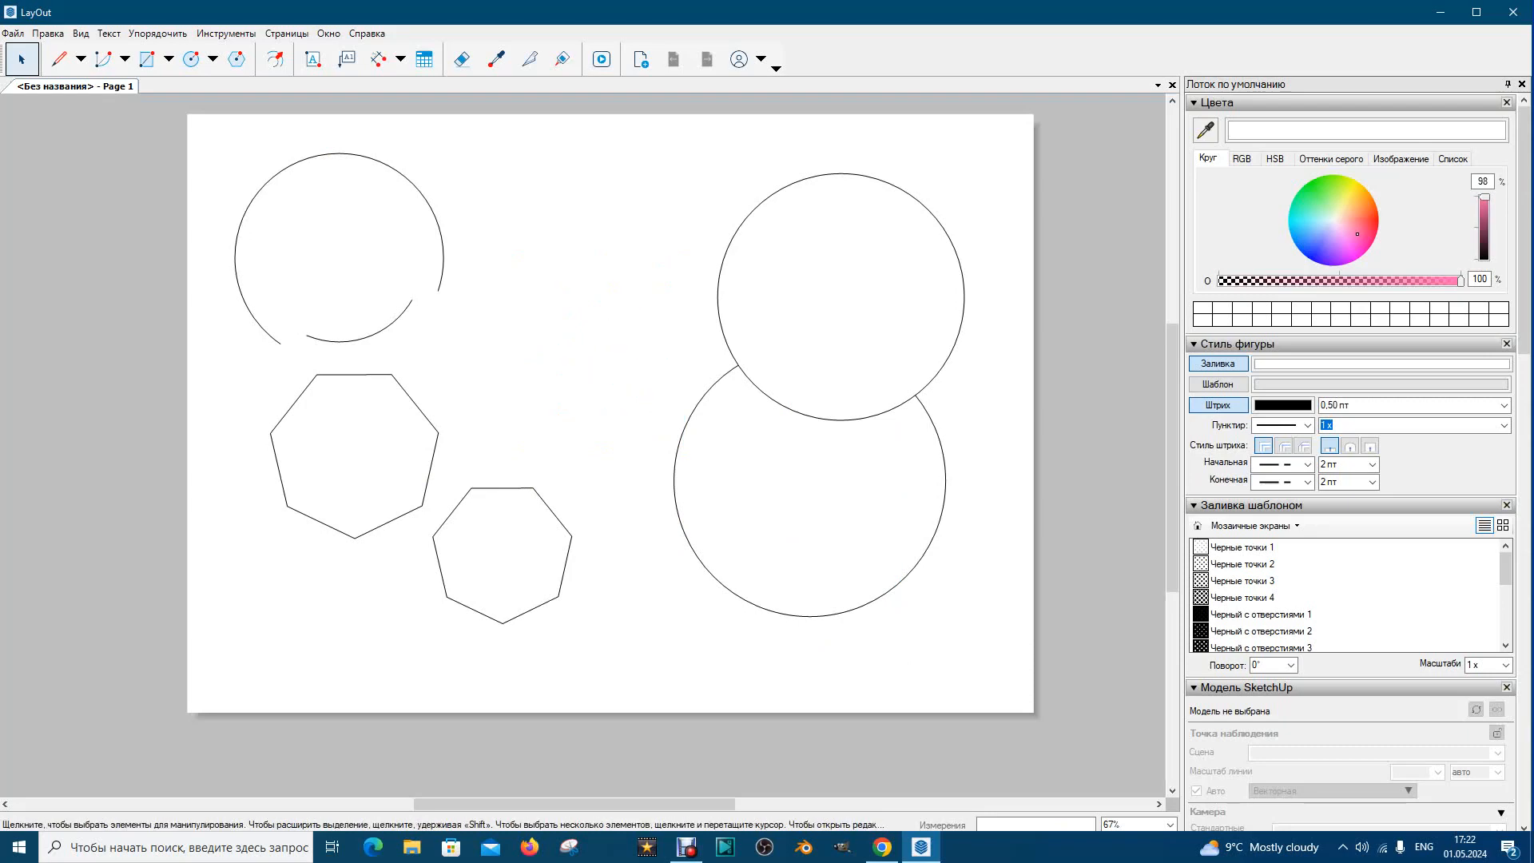
Split the two large overlapping circles at both of their intersection points
scroll(963, 351, "up", 1)
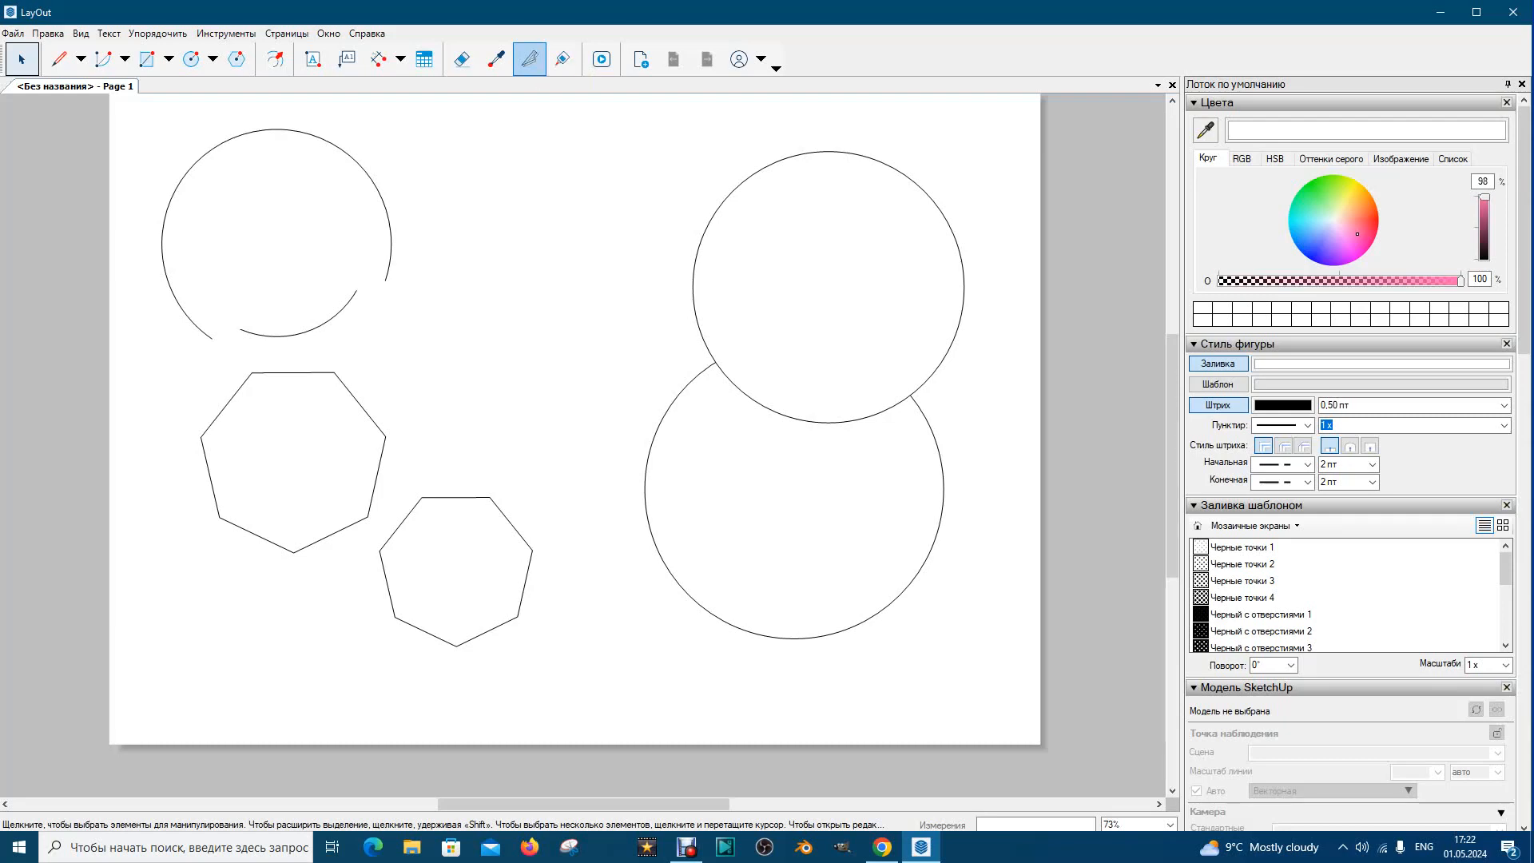
left_click(529, 59)
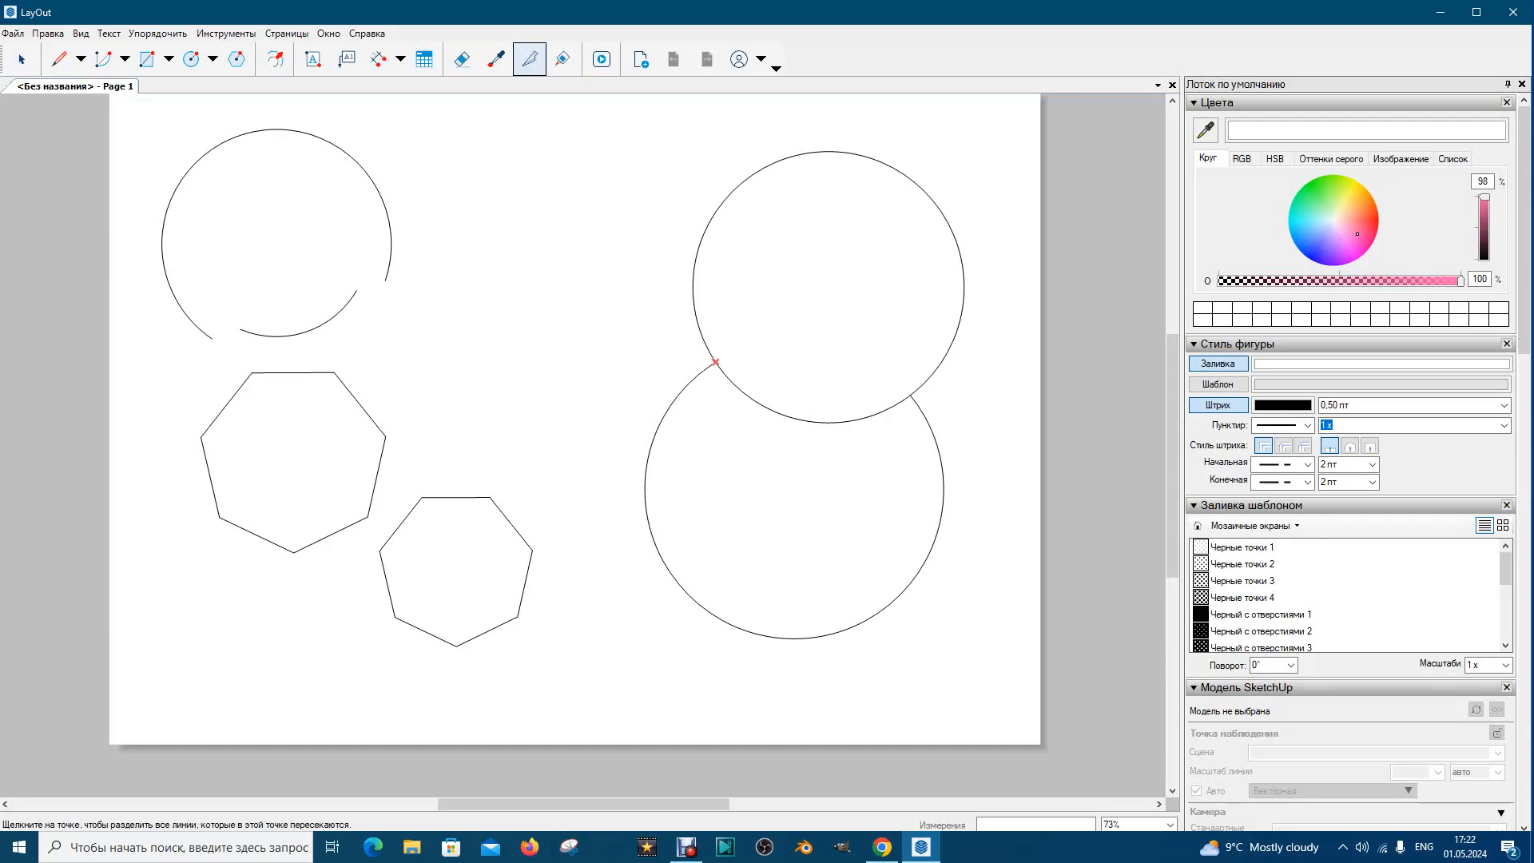
left_click(716, 363)
left_click(910, 394)
key("space")
Select the lower and upper outer arcs of the split circles in turn to check how they are divided
left_click(794, 479)
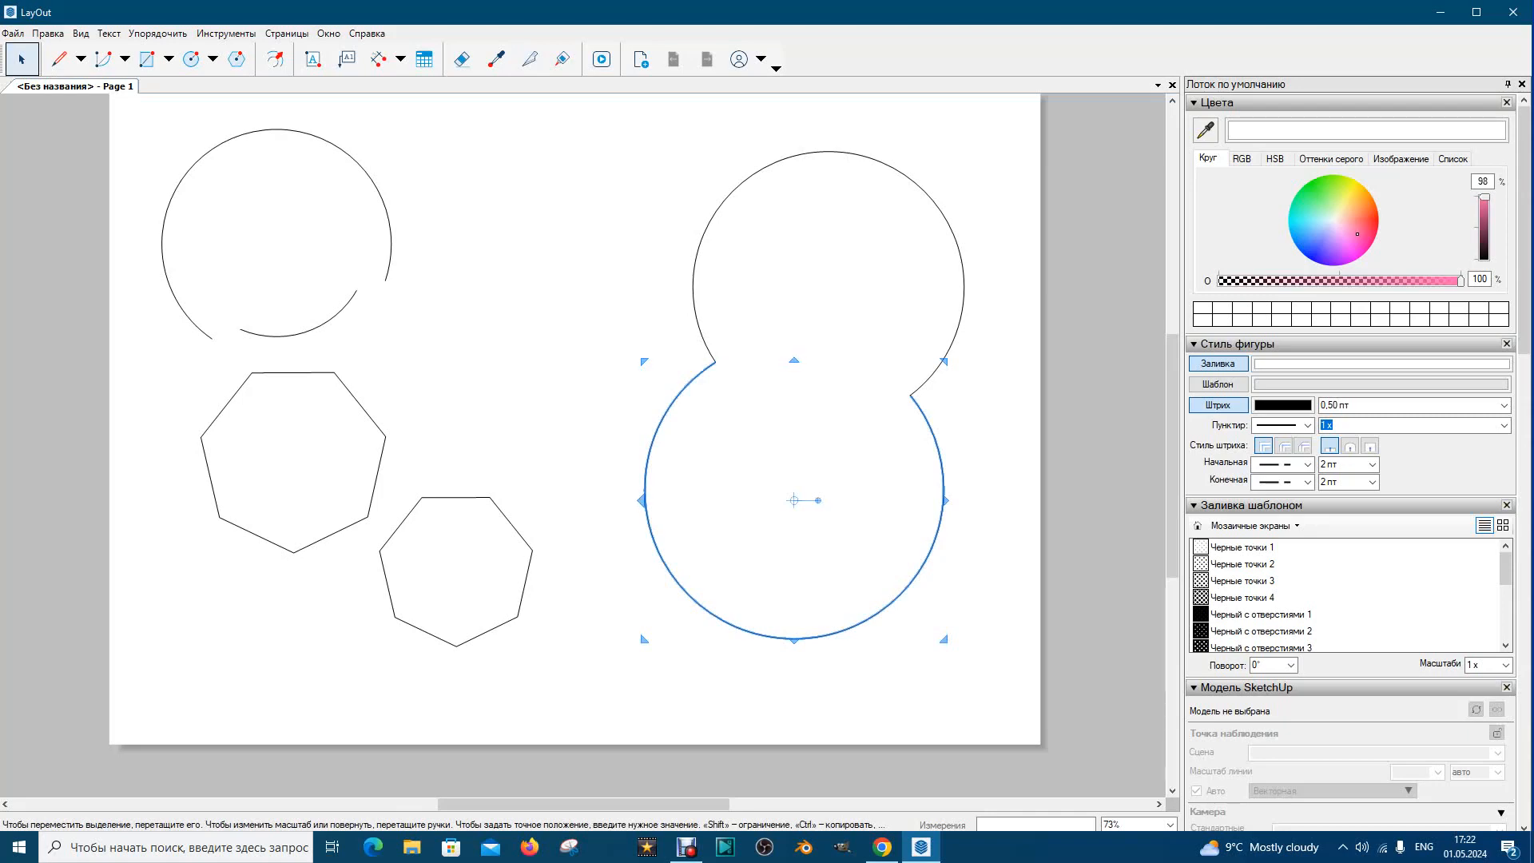
key("Escape")
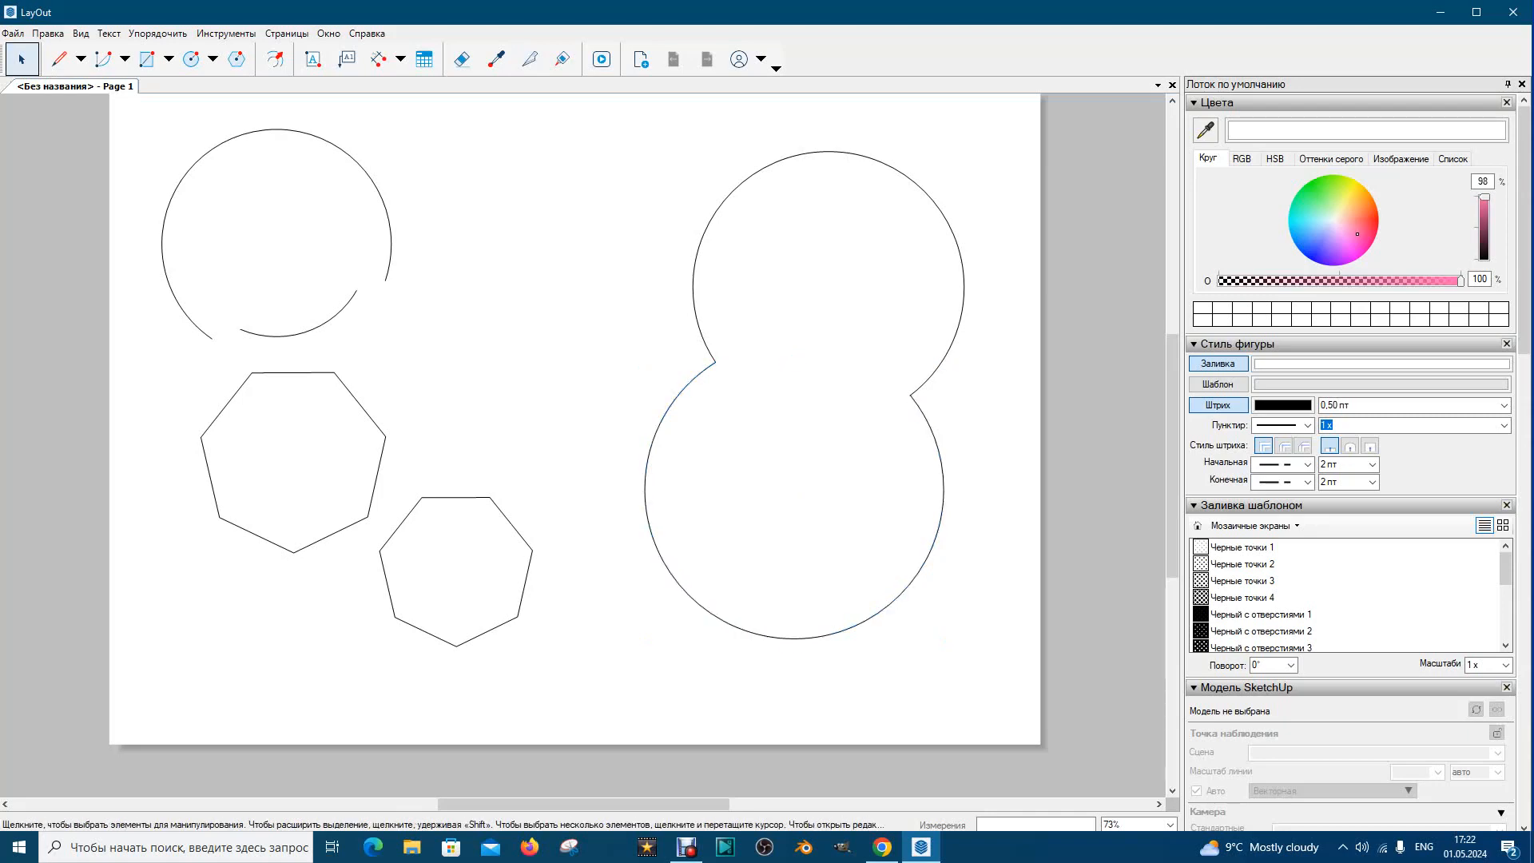
left_click(697, 376)
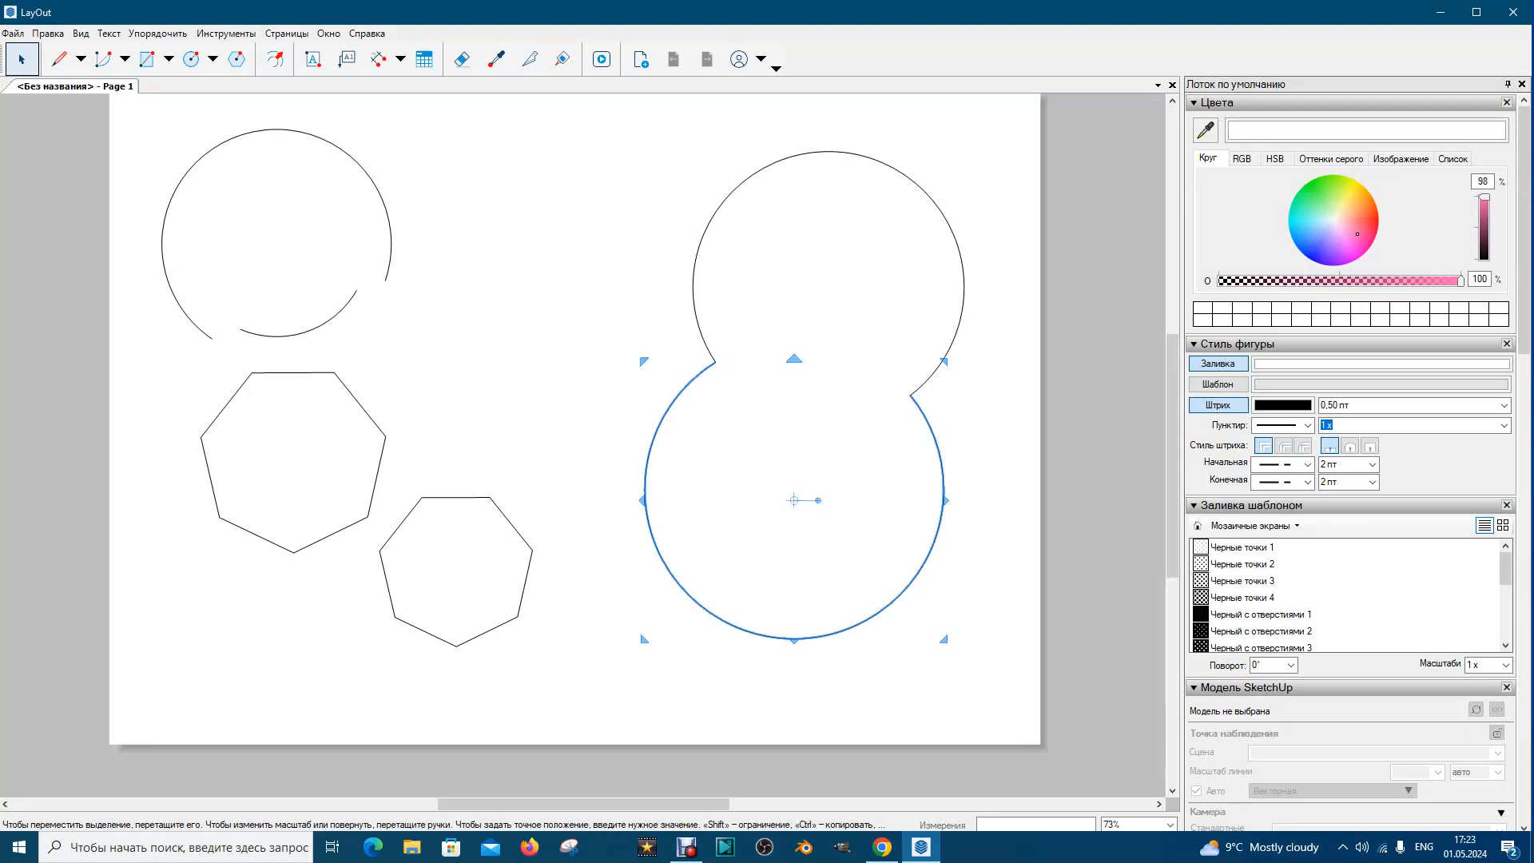
left_click(703, 340)
key("Escape")
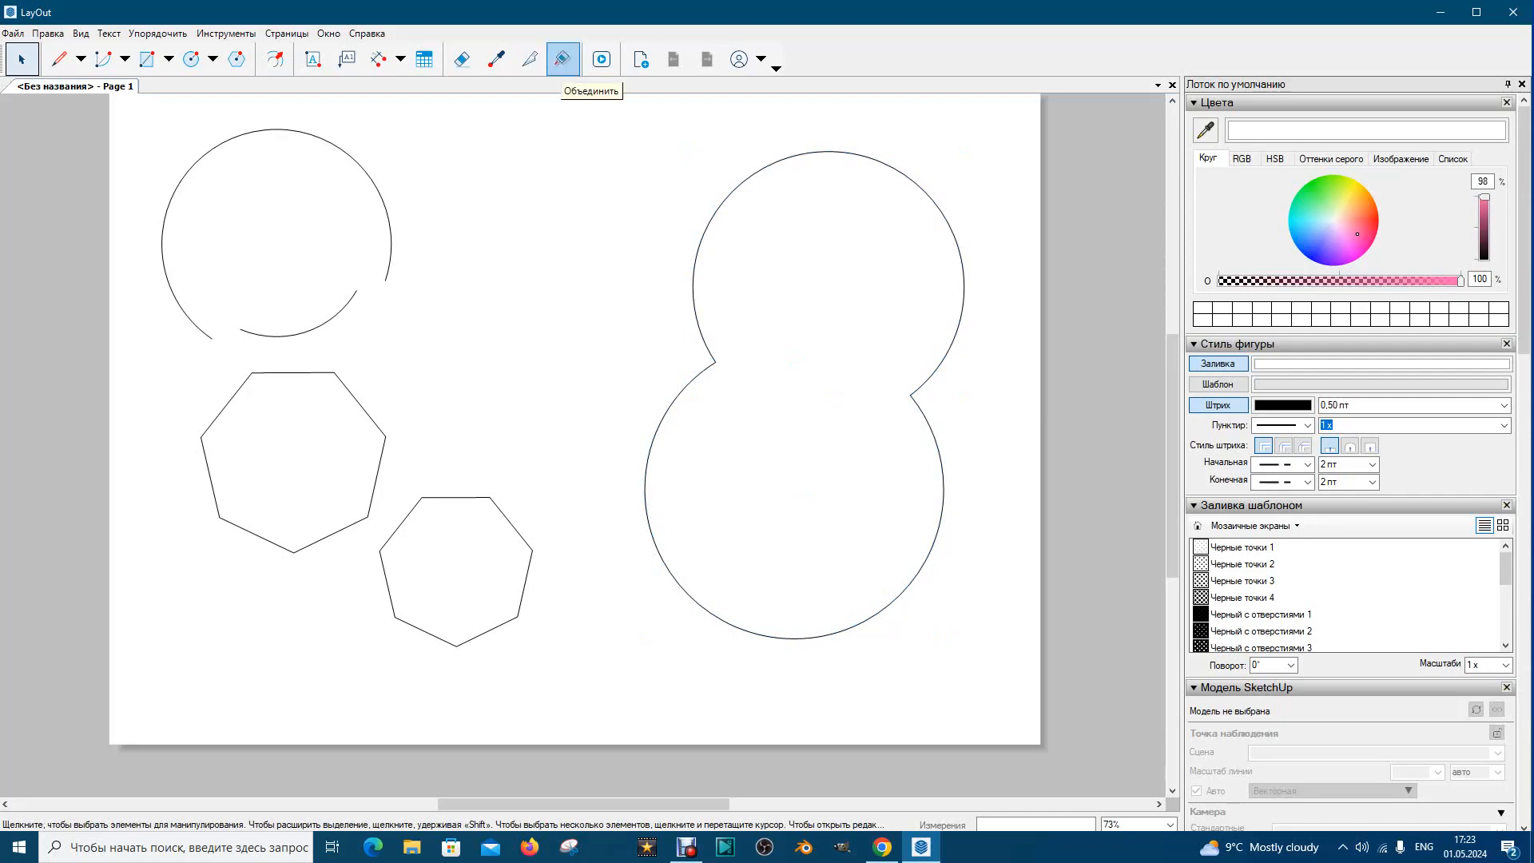
Join the lower outer arc with the upper outer arc into one figure-eight outline using the Join tool
left_click(562, 59)
scroll(723, 359, "up", 5)
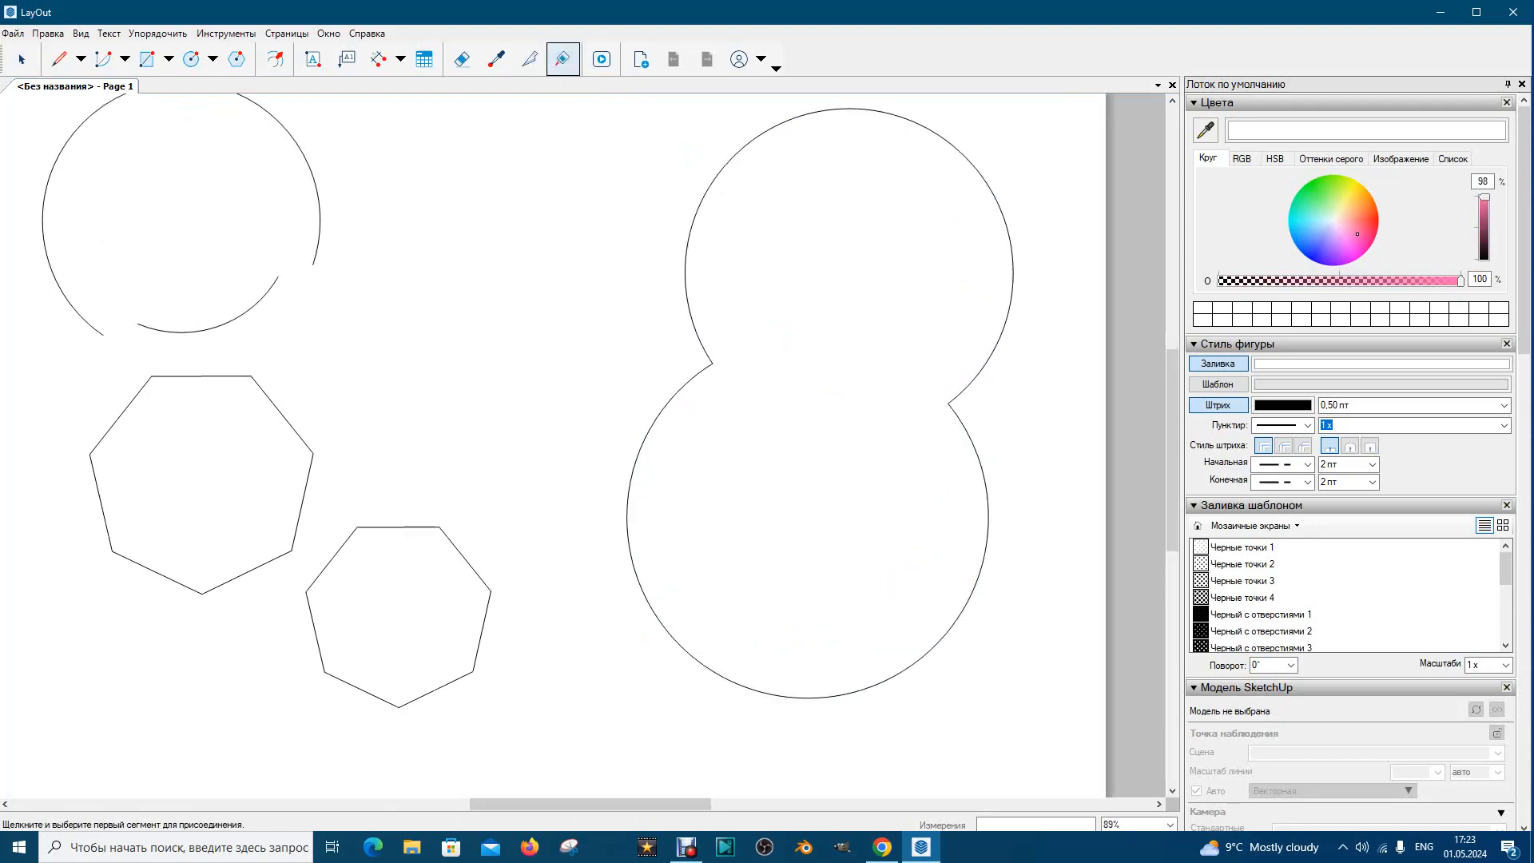
scroll(707, 366, "up", 1)
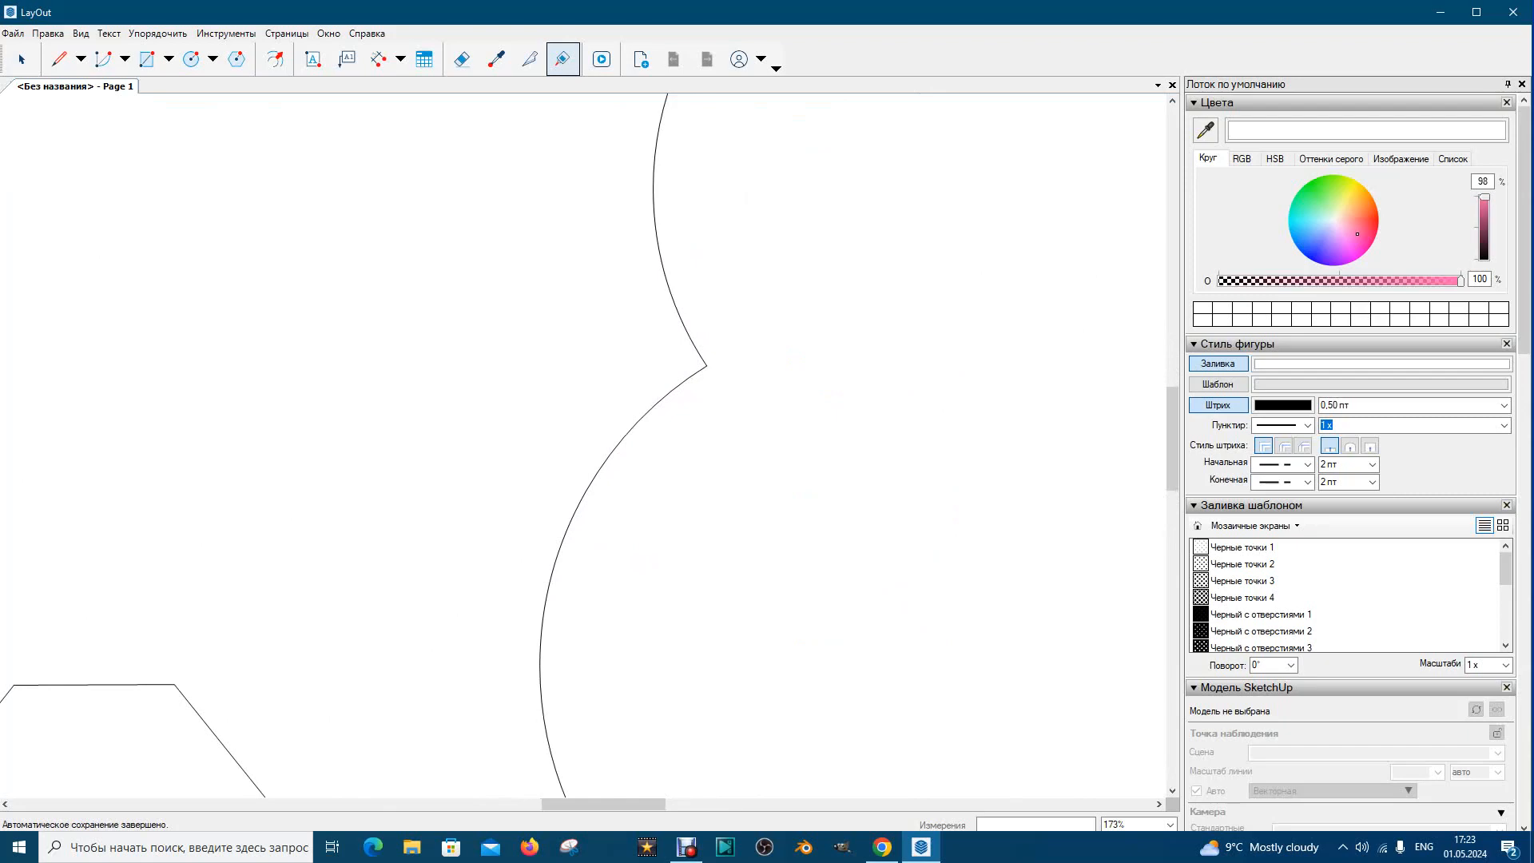
left_click(670, 391)
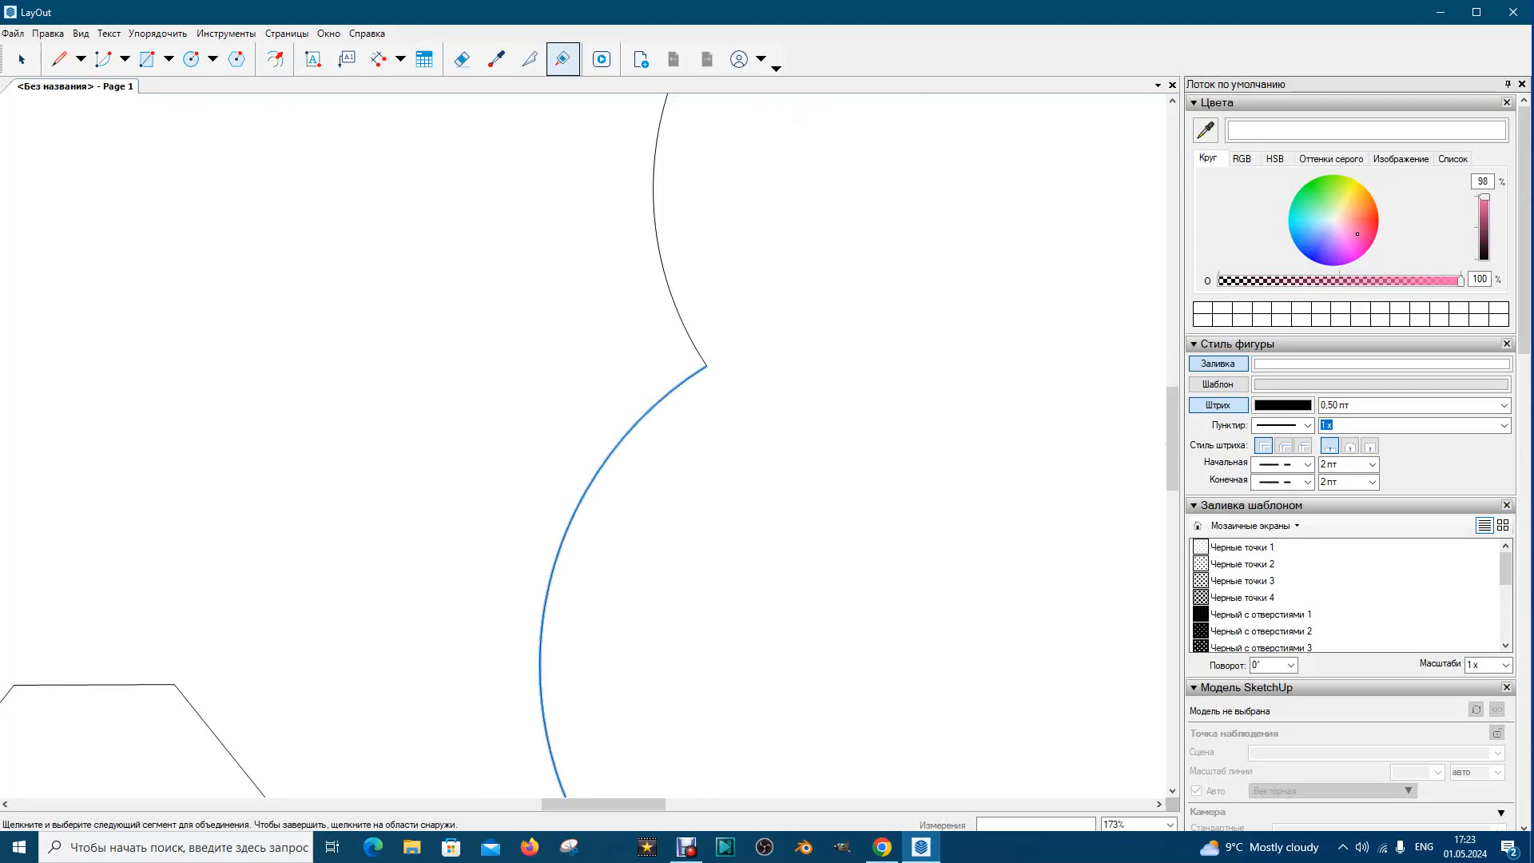
scroll(616, 380, "down", 3)
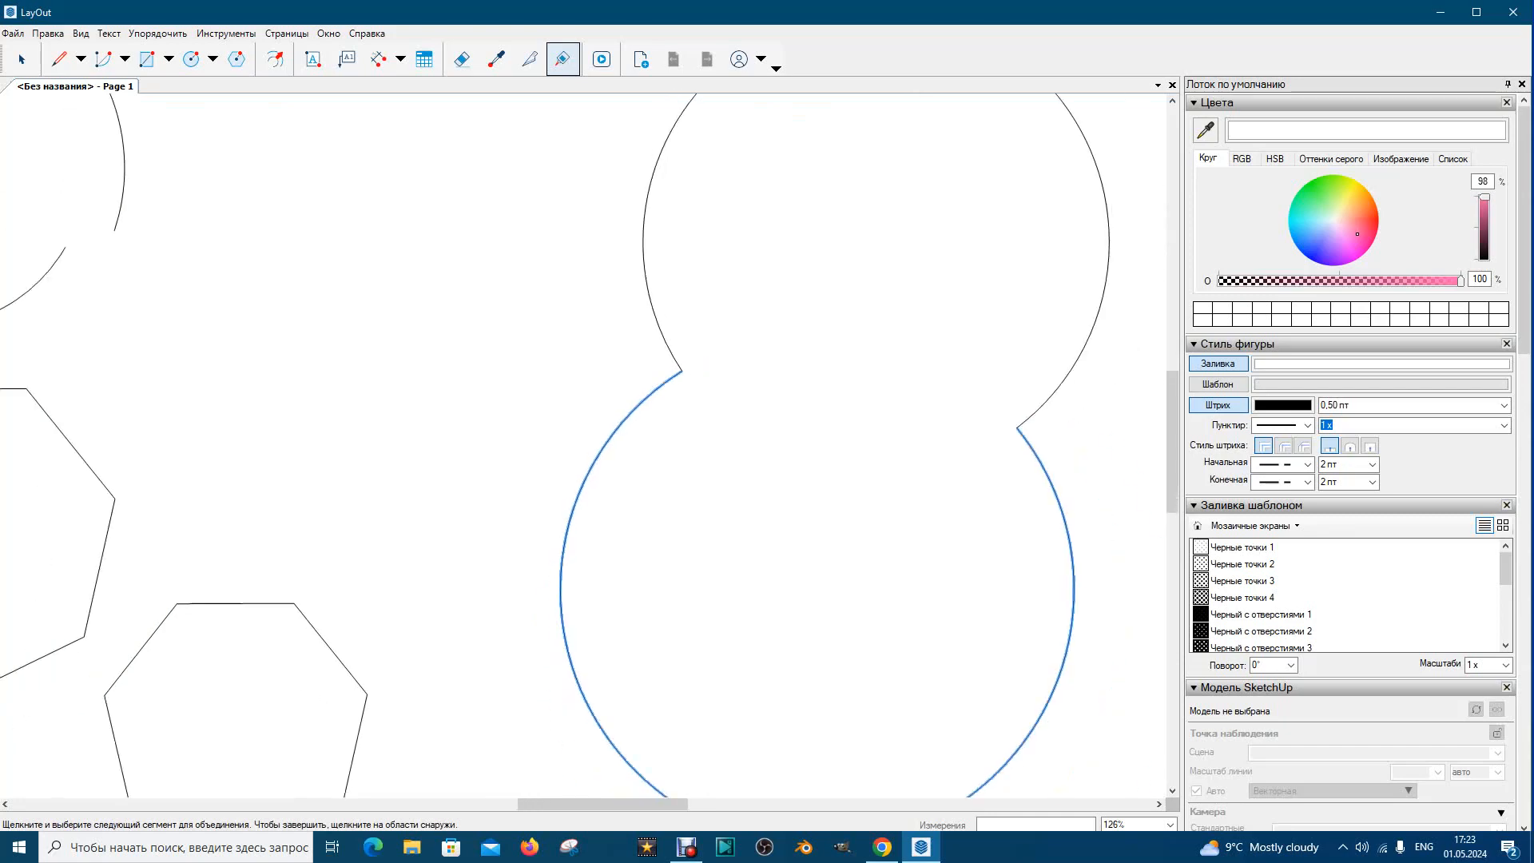
key("Escape")
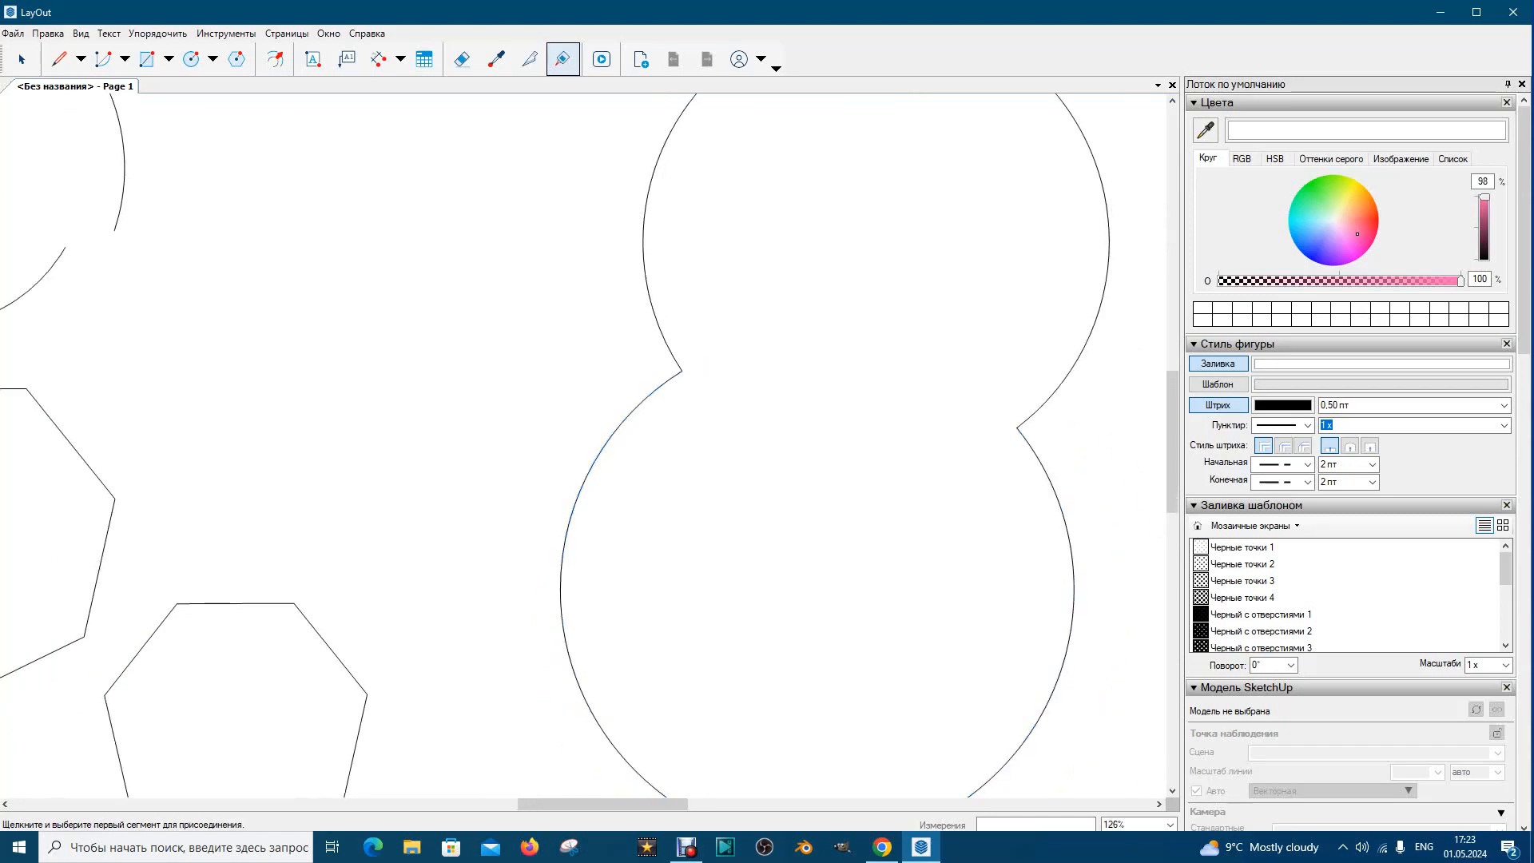
left_click(611, 436)
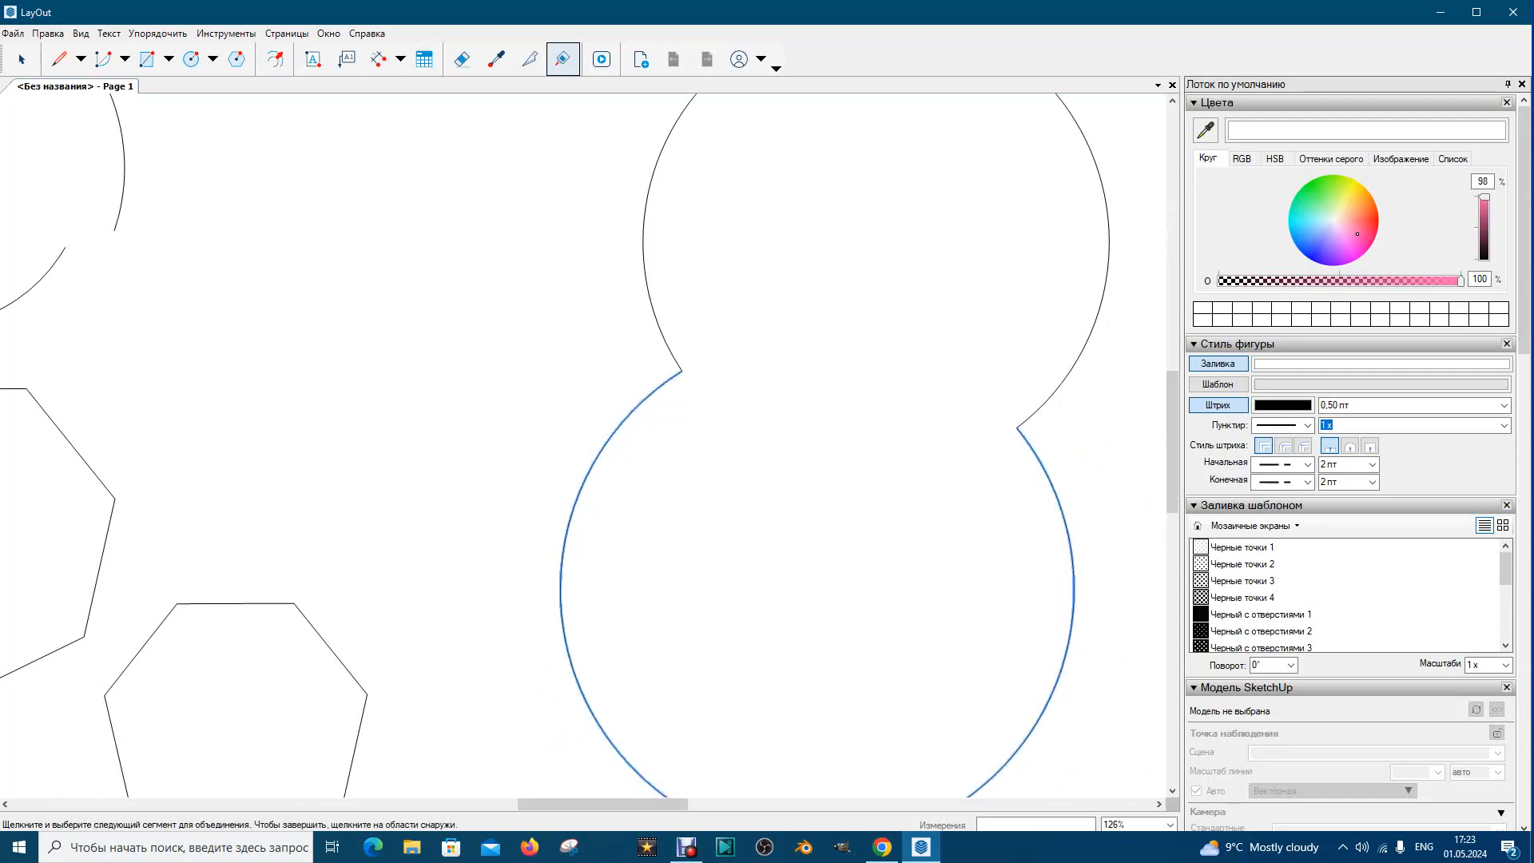
left_click(662, 333)
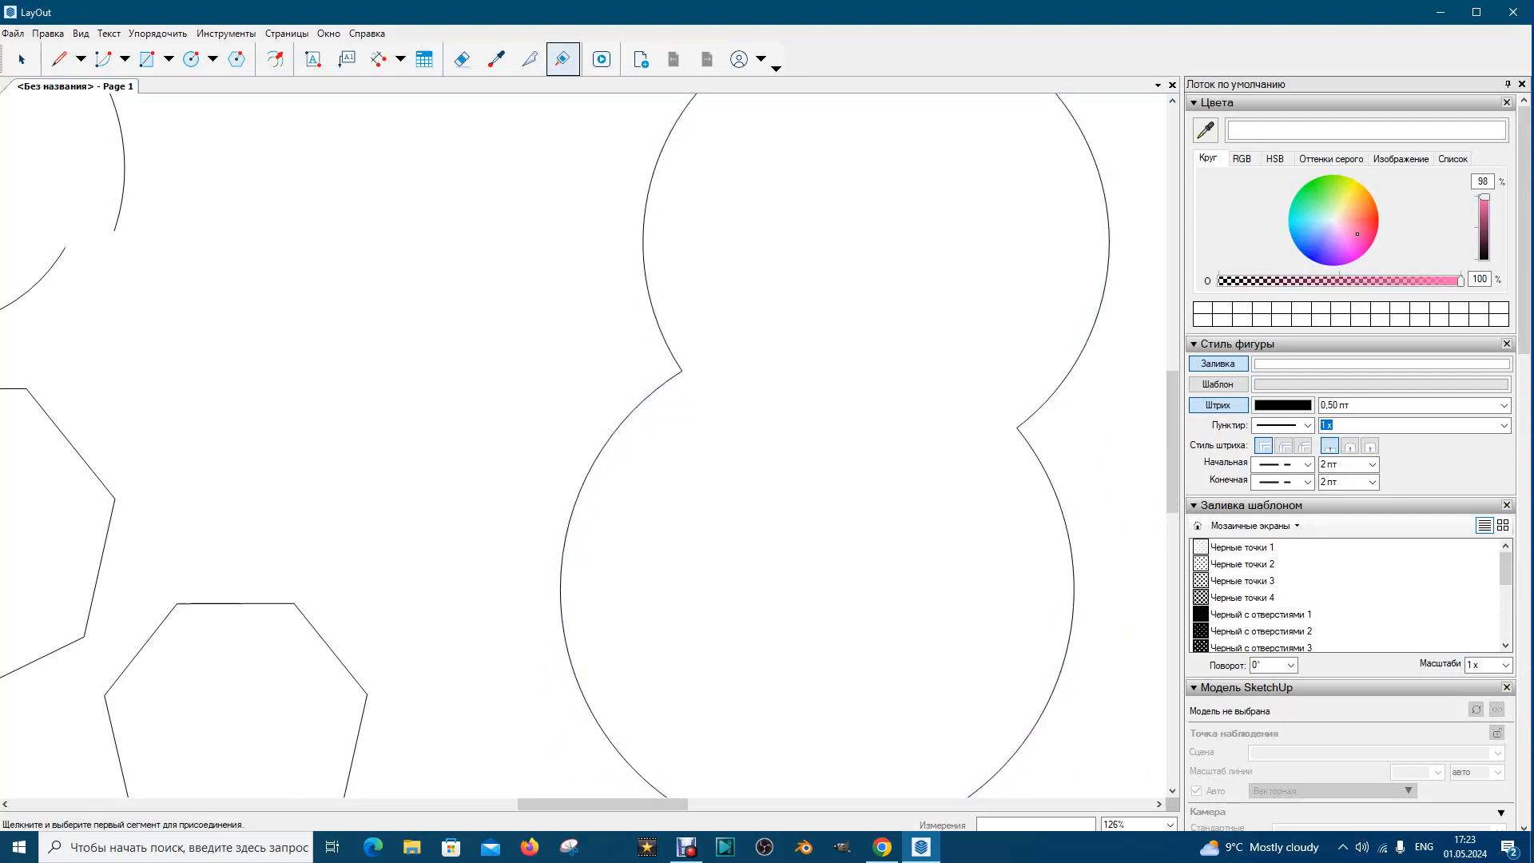
Move the joined figure-eight outline to the middle of the page, away from the leftover inner arcs and small circle
left_click(21, 59)
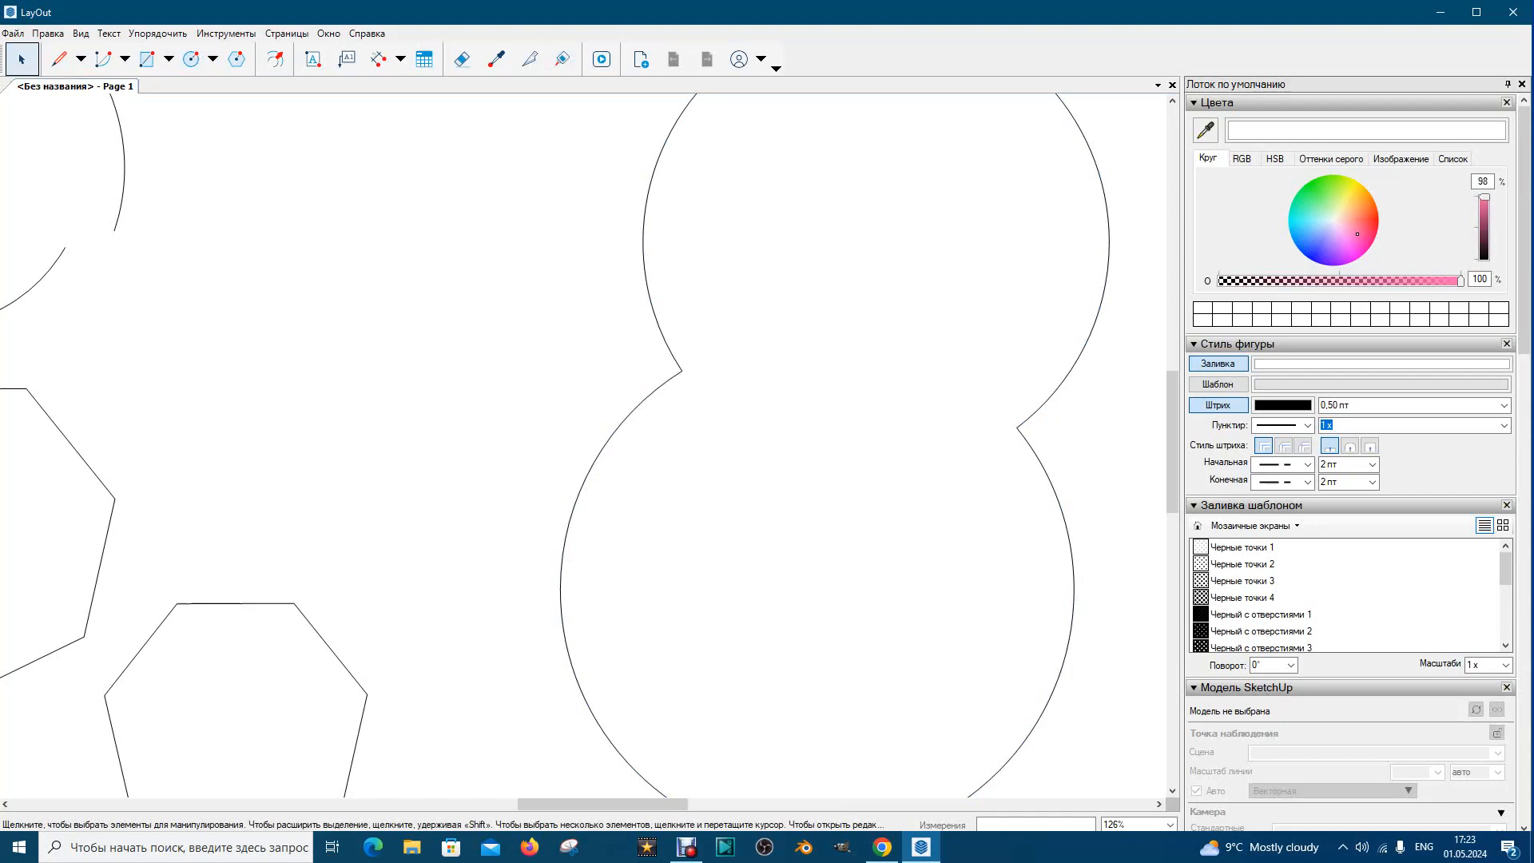
left_click(629, 415)
scroll(708, 461, "down", 2)
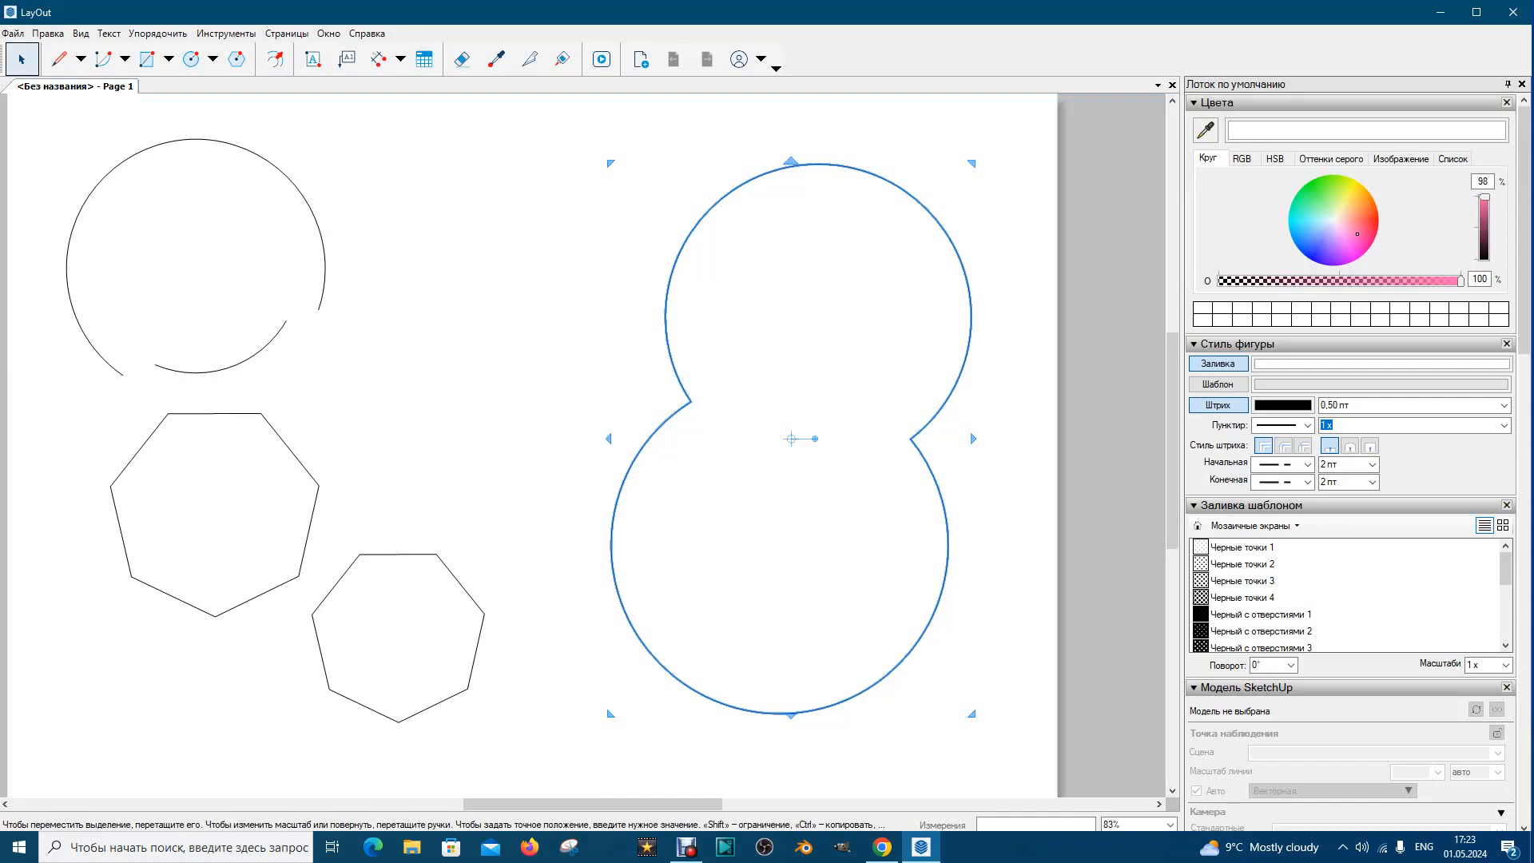
scroll(960, 441, "down", 2)
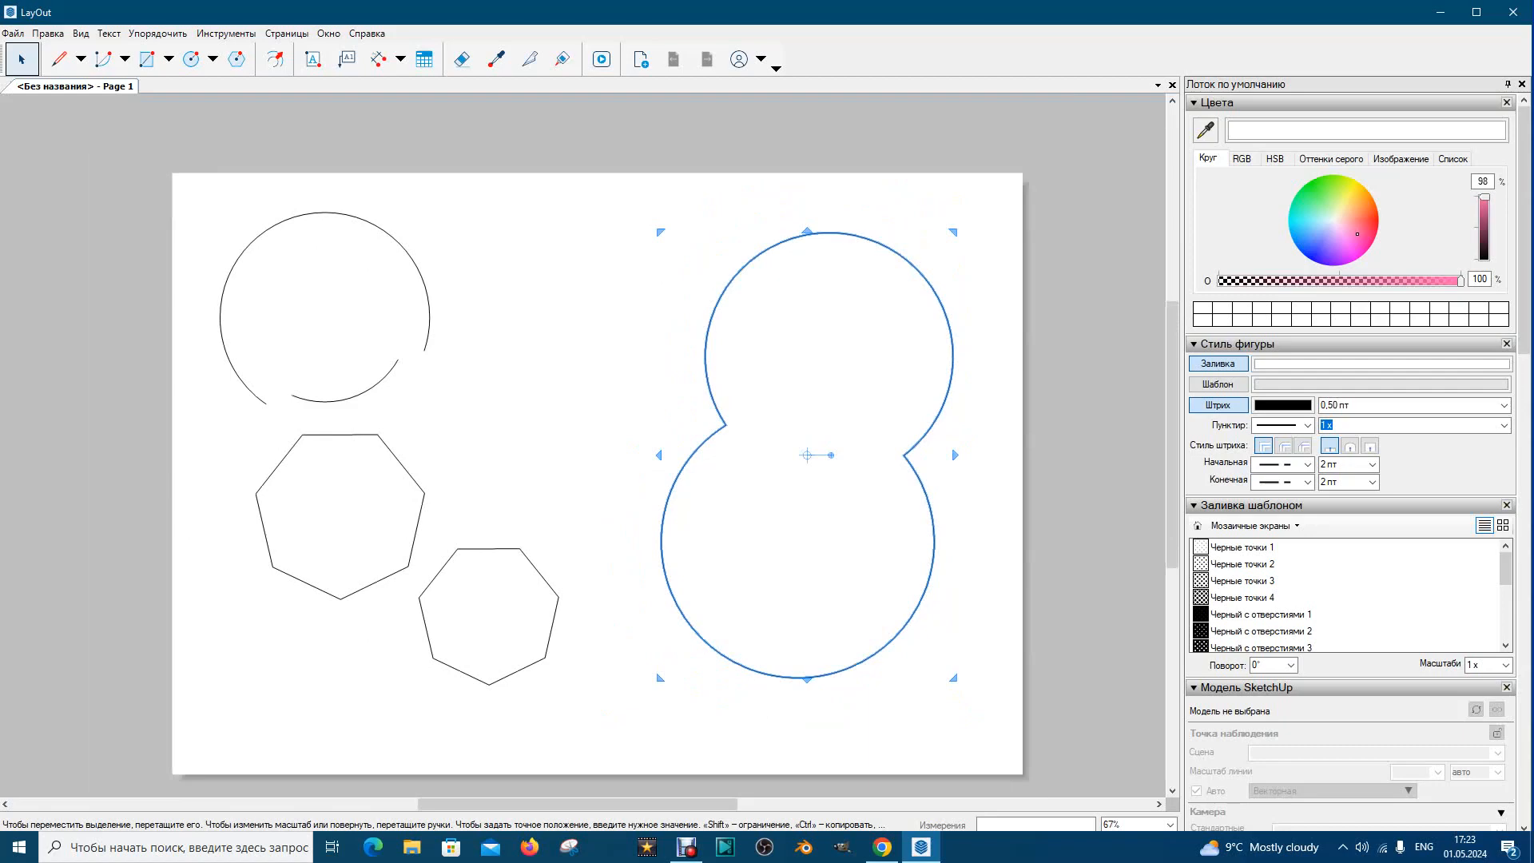
left_click_drag(815, 449, 579, 449)
left_click_drag(542, 512, 605, 497)
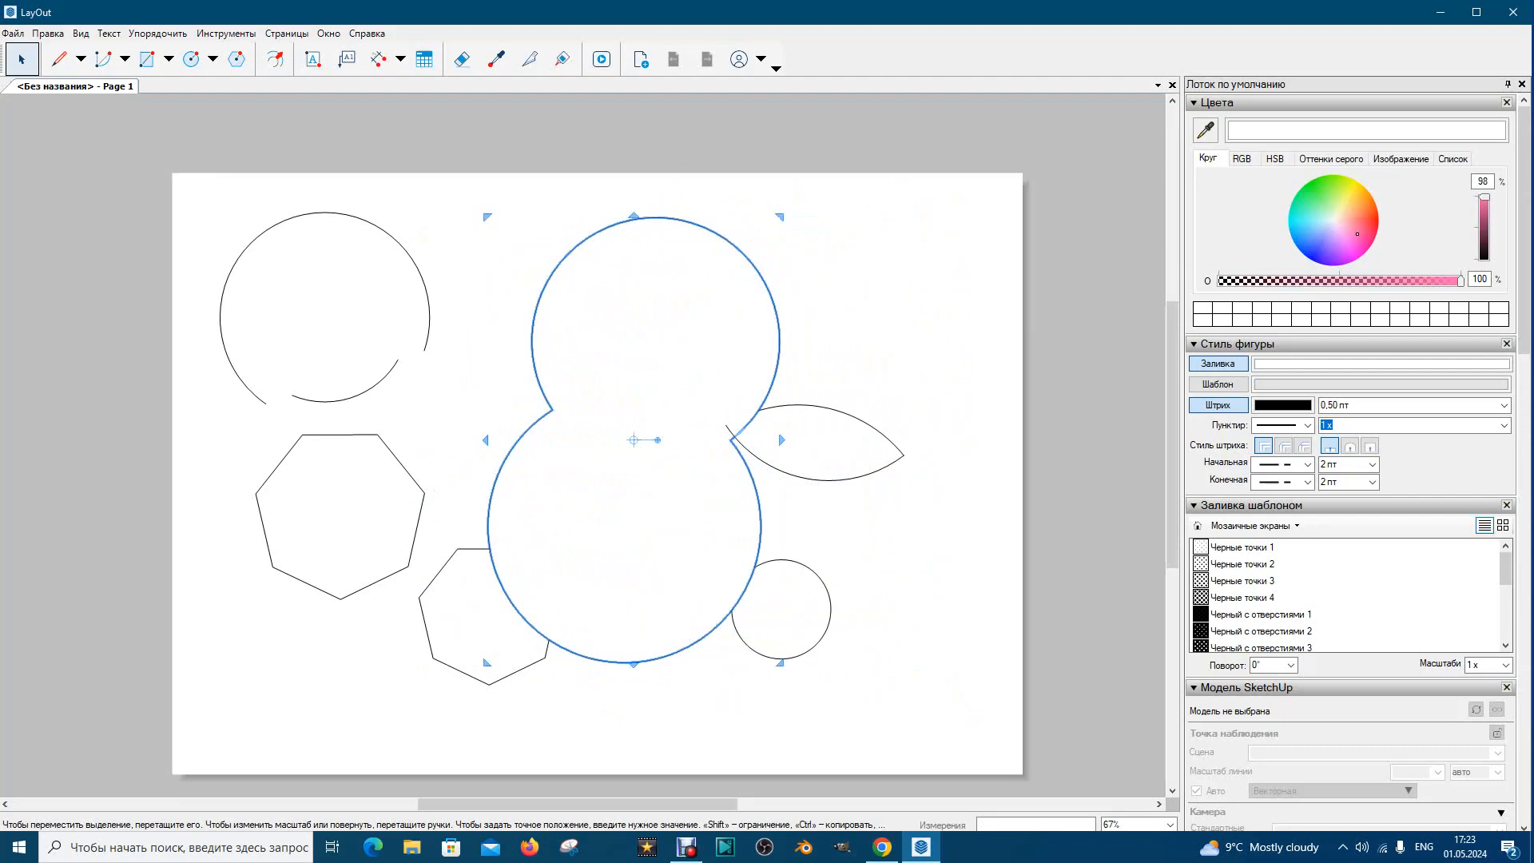